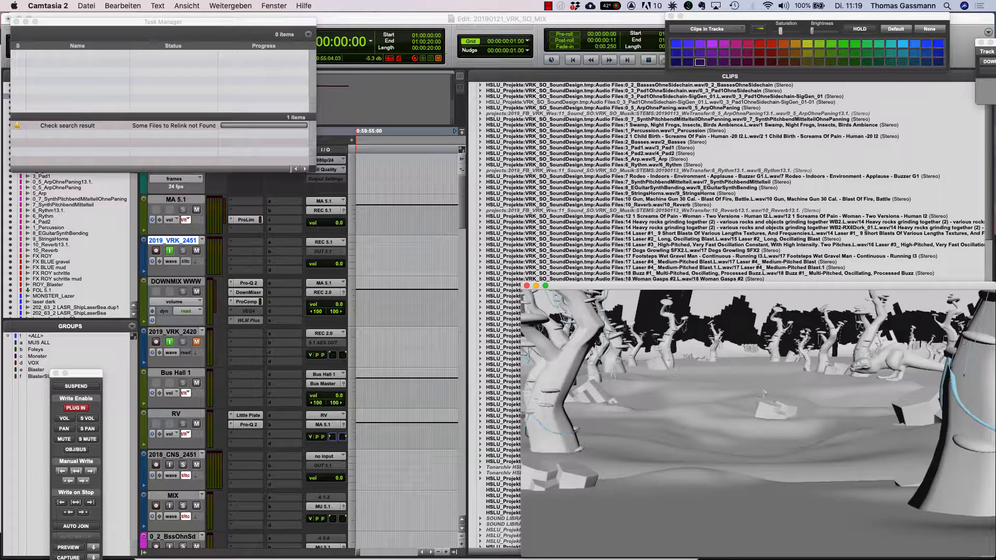
# Step: Close the Task Manager and the inactive WLM Plus plug-in window
pyautogui.click(16, 21)
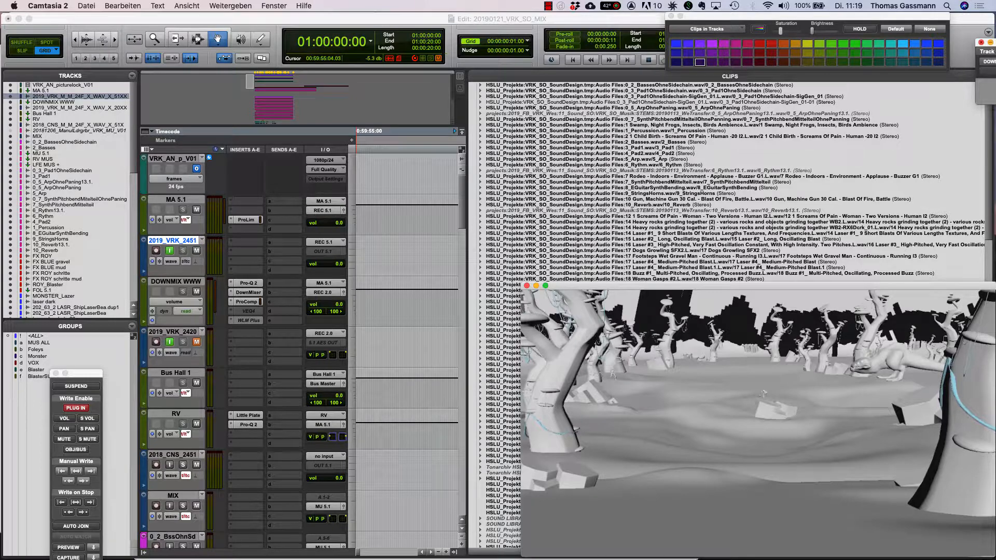
pyautogui.moveTo(986, 42); pyautogui.dragTo(749, 186)
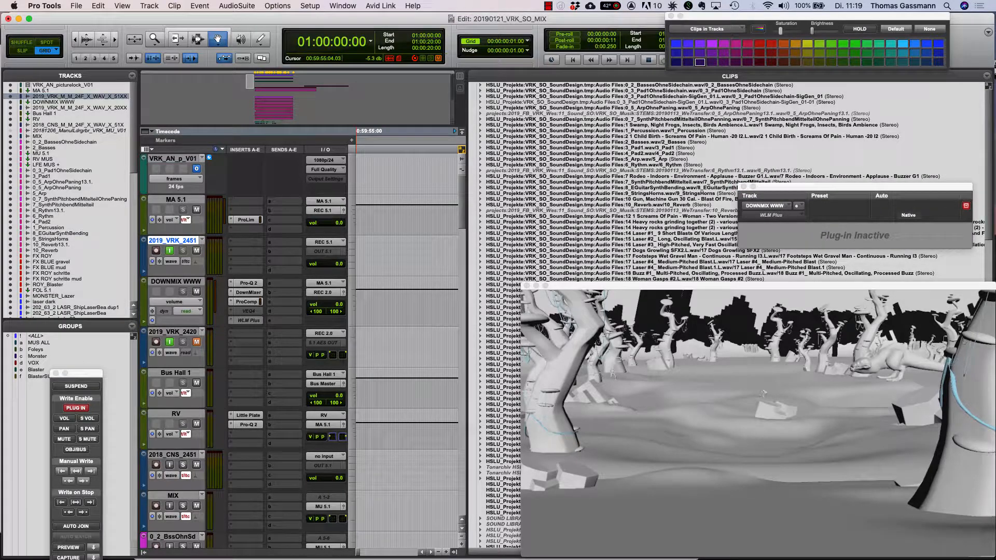
pyautogui.click(743, 186)
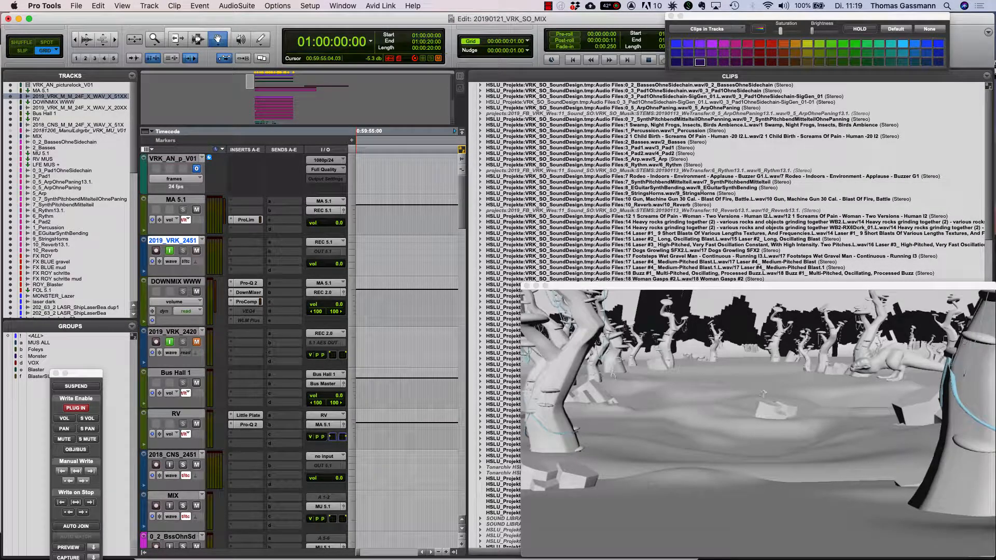
# Step: Hide the full file paths in the Clips list and show them again
pyautogui.click(987, 76)
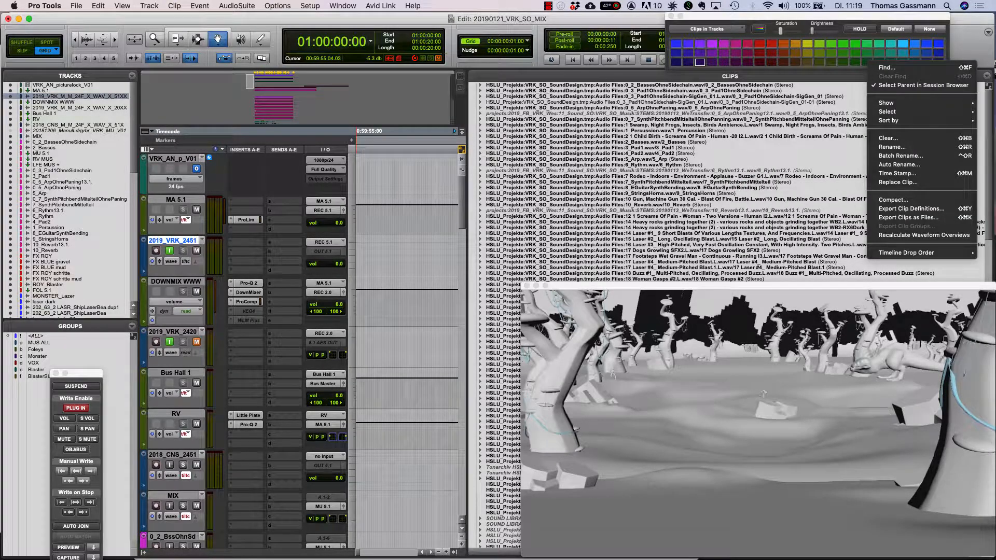
pyautogui.moveTo(892, 103)
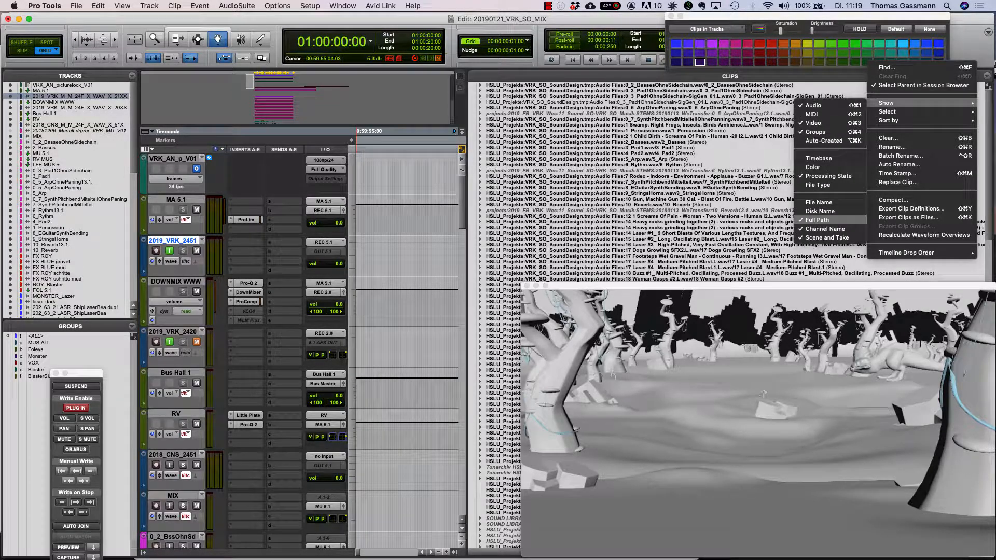
pyautogui.click(818, 220)
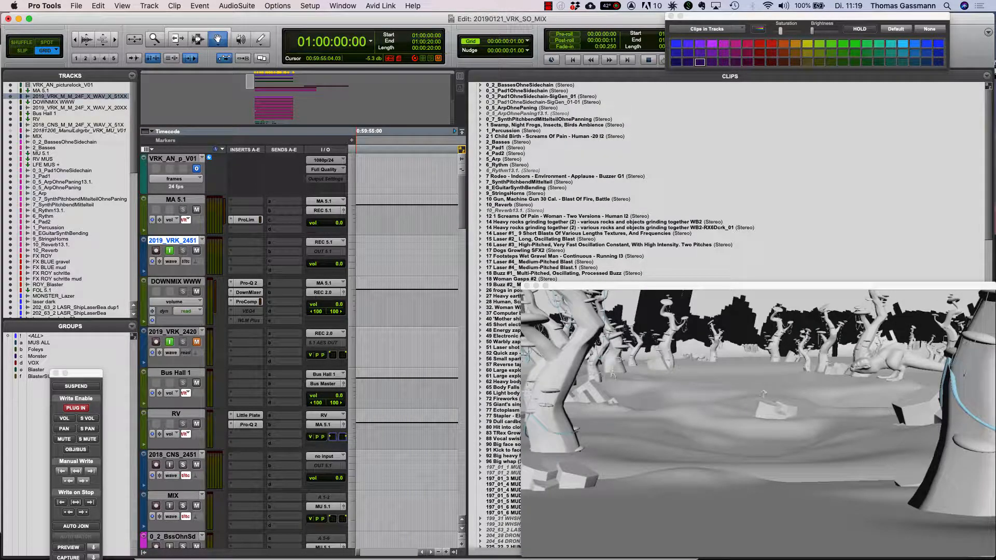
pyautogui.click(987, 76)
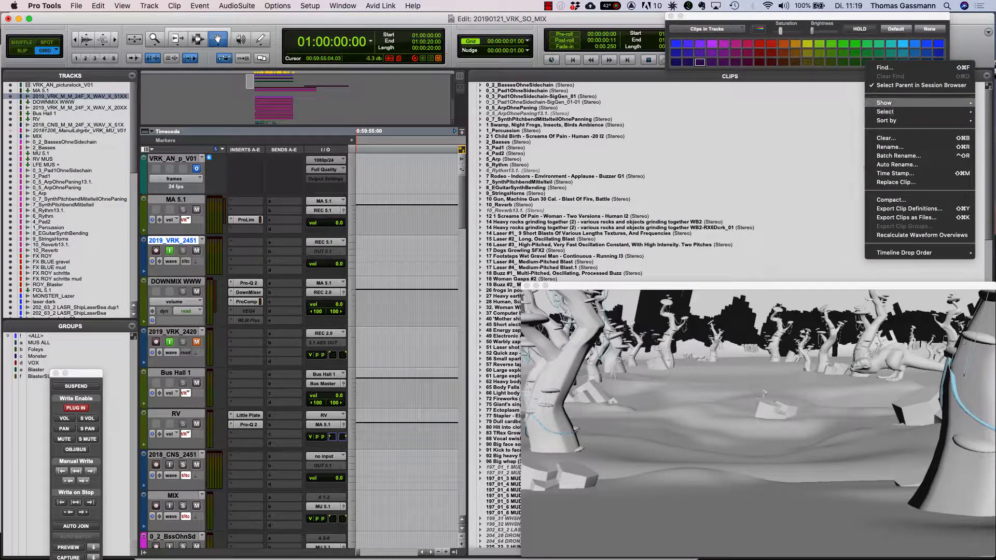
pyautogui.moveTo(884, 103)
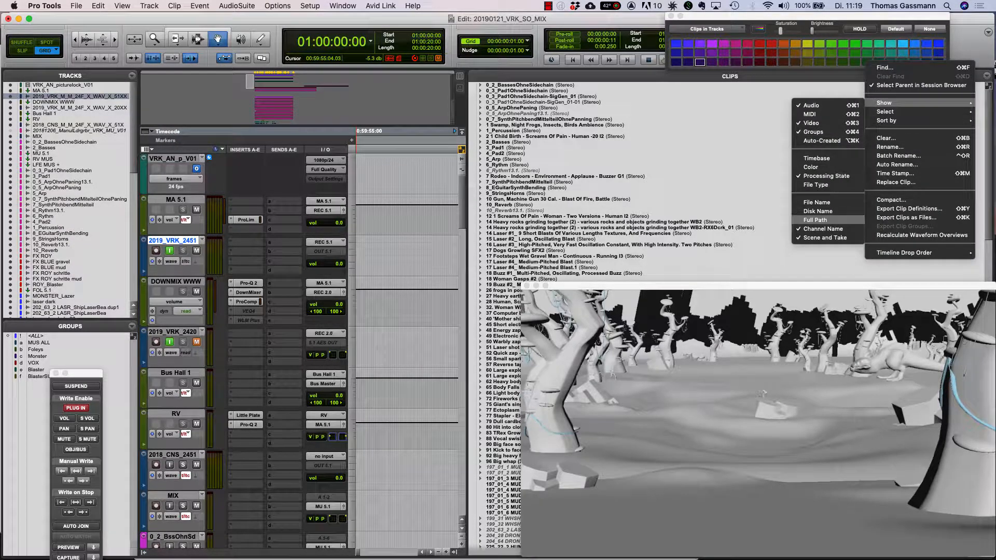
pyautogui.click(815, 220)
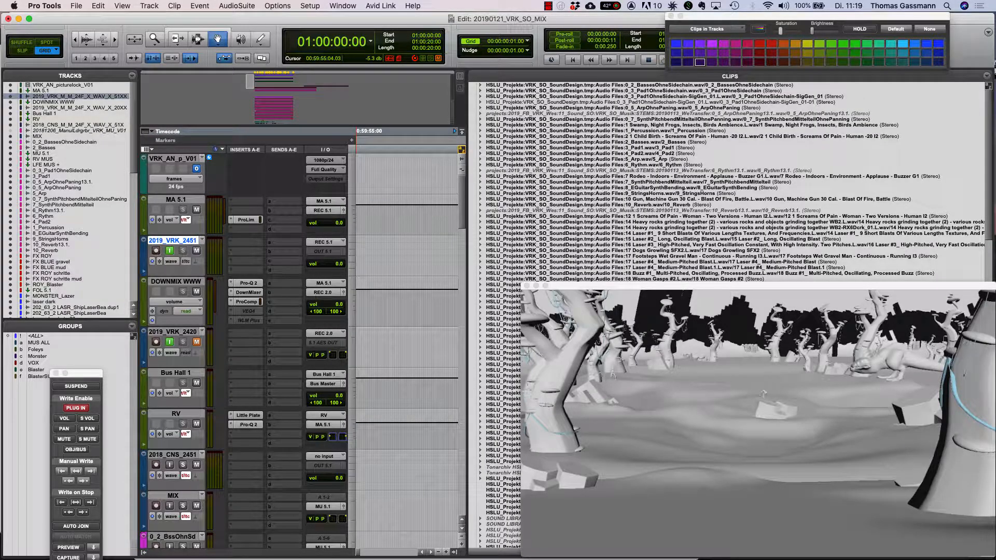
# Step: Look through the clips' file paths and narrow the Clips list to uncover more of the timeline
pyautogui.scroll(-15, 726, 182)
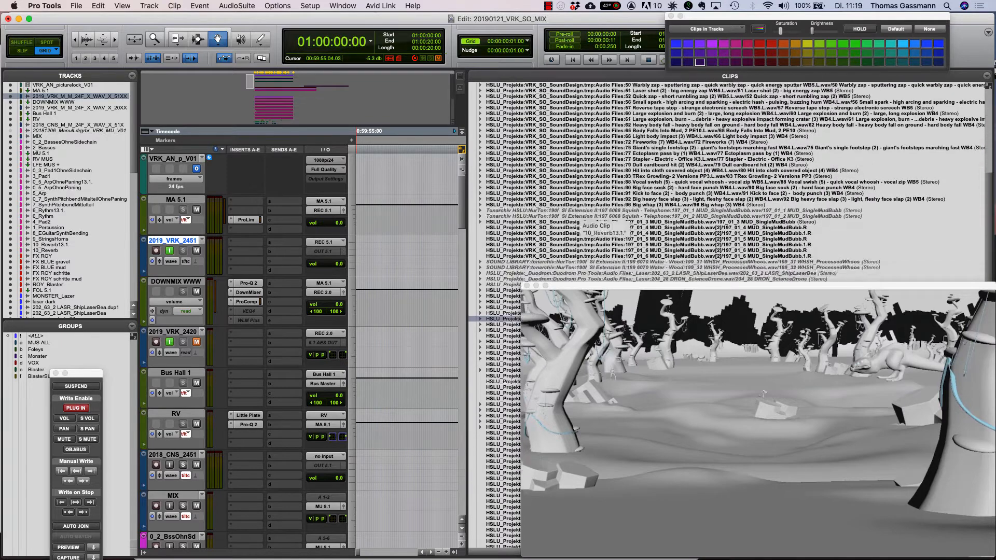
pyautogui.scroll(15, 513, 177)
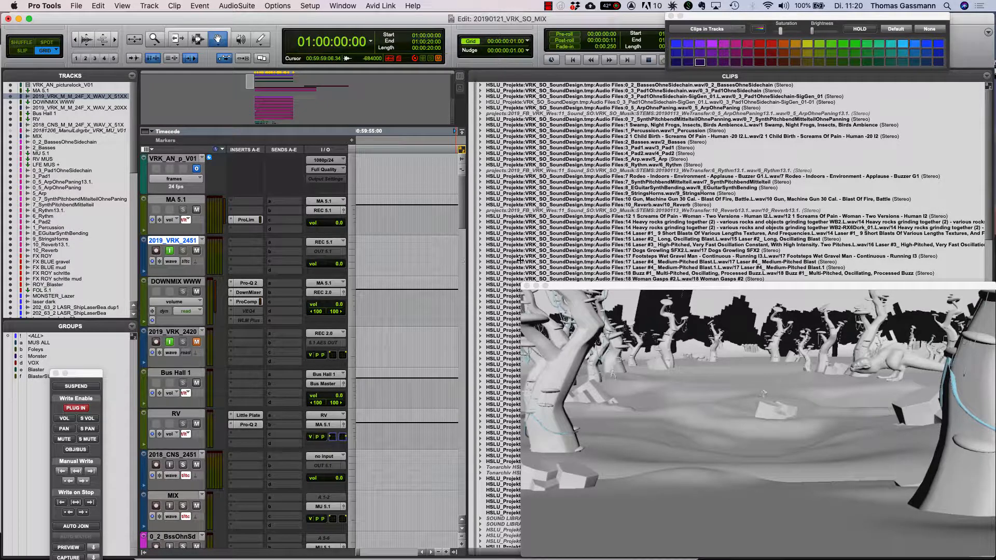
pyautogui.moveTo(520, 259); pyautogui.dragTo(913, 259)
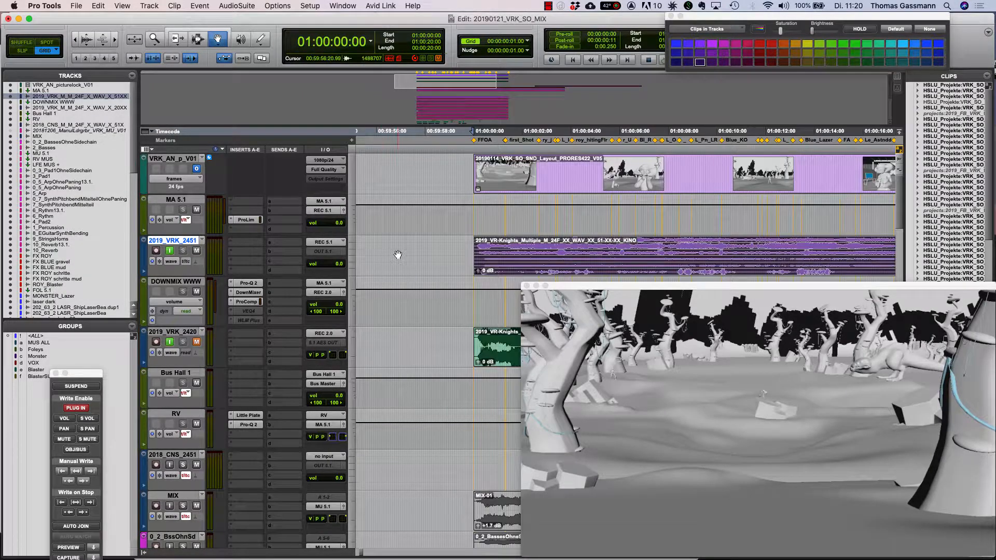
# Step: Open the Import Audio dialog, inspect the 1 Big, Distant Dynamite Explosion CT2.R.wav file's import options, and cancel the import
pyautogui.press('super+shift+i')
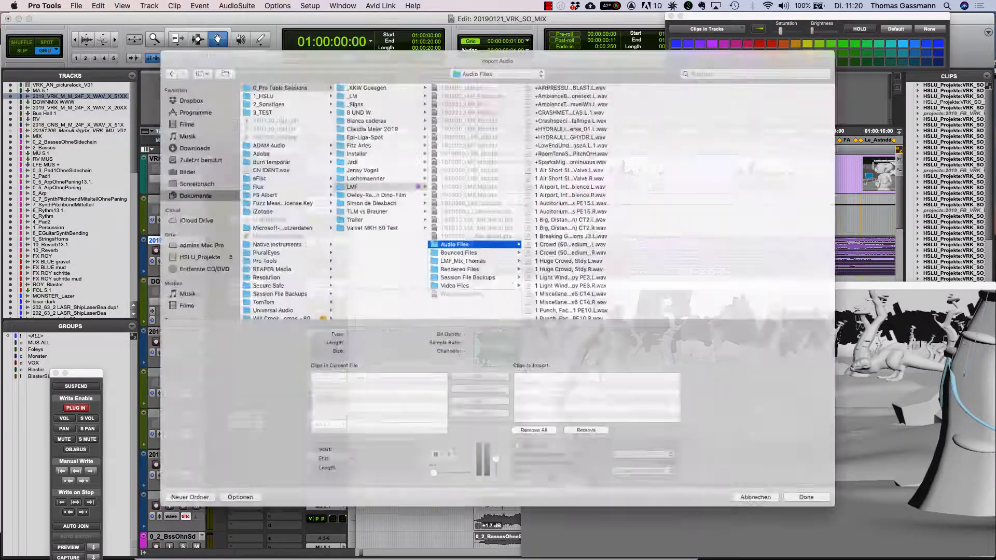
pyautogui.click(581, 221)
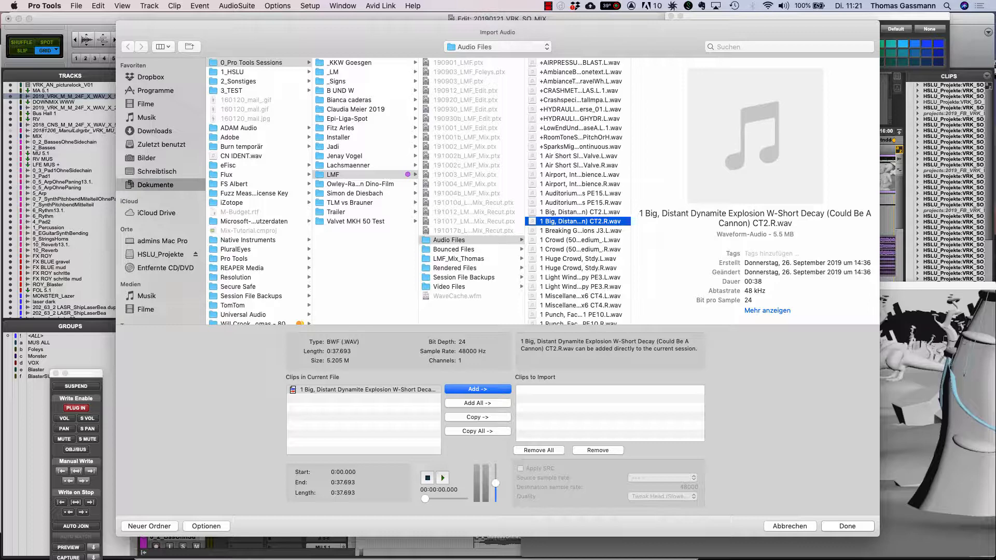
pyautogui.click(791, 526)
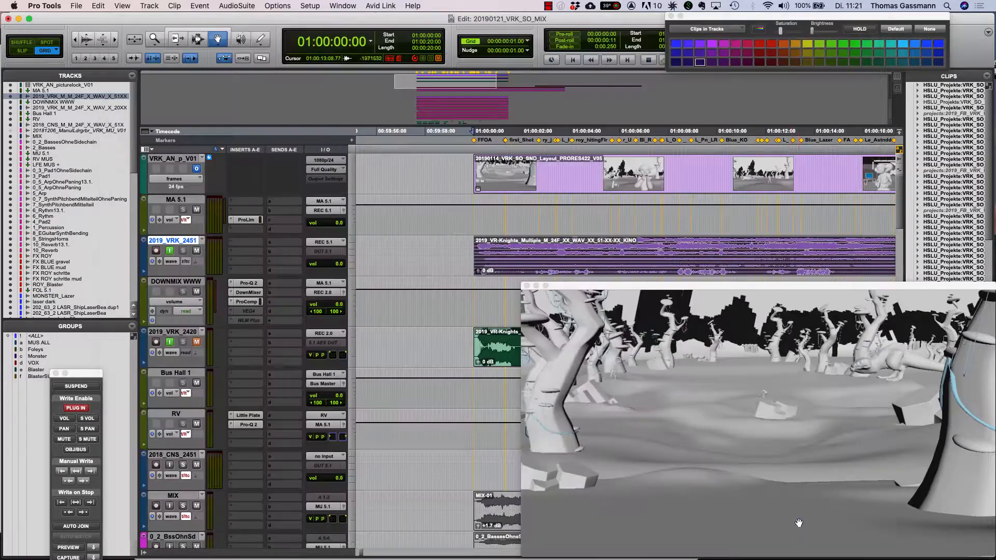
# Step: Shrink the video window, move it clear of the tracks, and select the picture clip on VRK_AN_p_V01
pyautogui.hscroll(3, 494, 282)
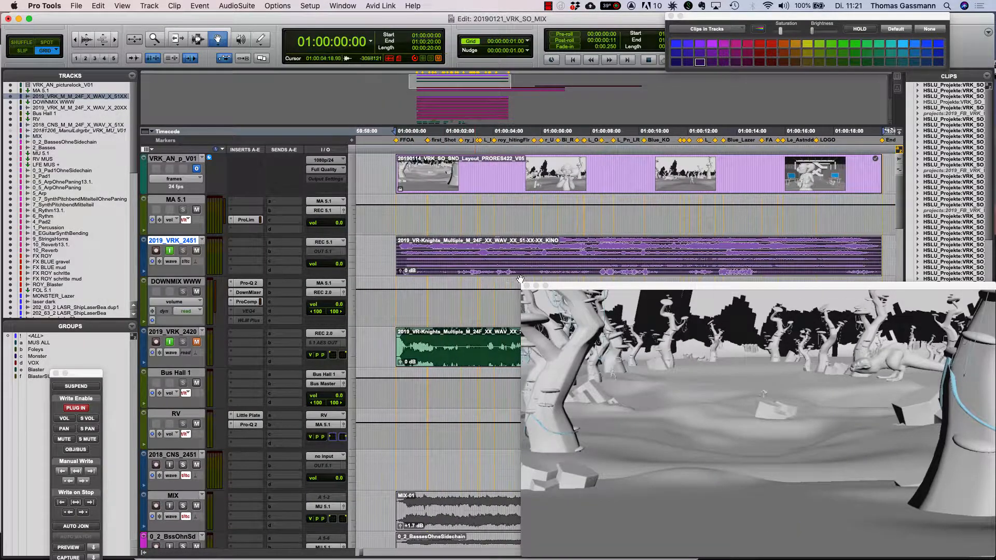
pyautogui.moveTo(522, 557); pyautogui.dragTo(810, 393)
pyautogui.moveTo(913, 284); pyautogui.dragTo(911, 55)
pyautogui.click(546, 179)
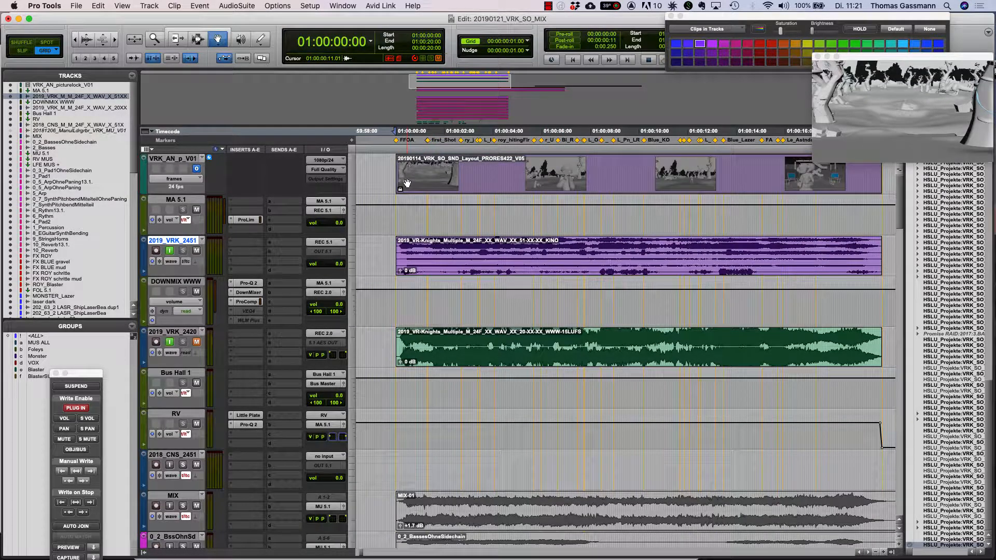
# Step: Examine the empty timeline lead-in before the FFOA marker and deselect the picture clip
pyautogui.hscroll(-15, 407, 184)
pyautogui.hscroll(-10, 408, 184)
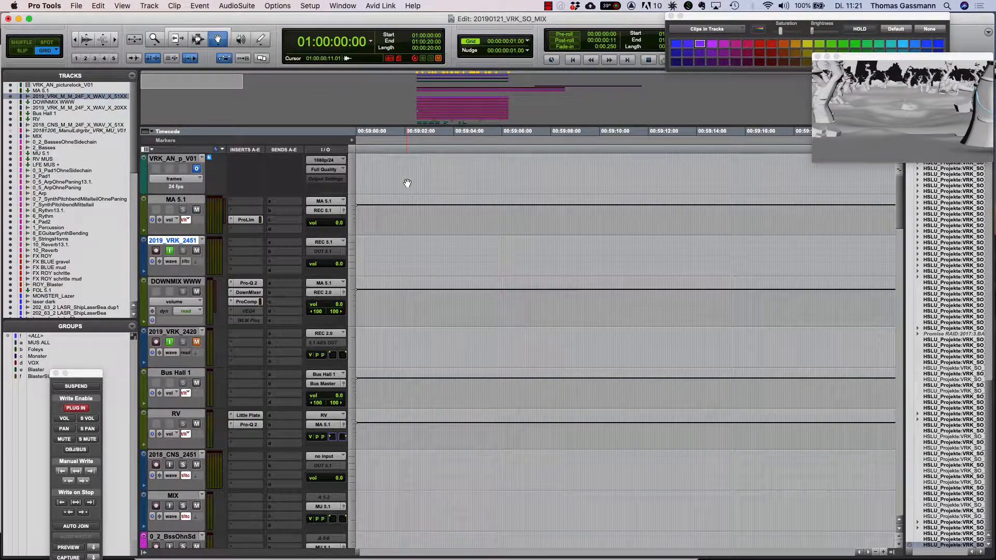
pyautogui.hscroll(20, 408, 183)
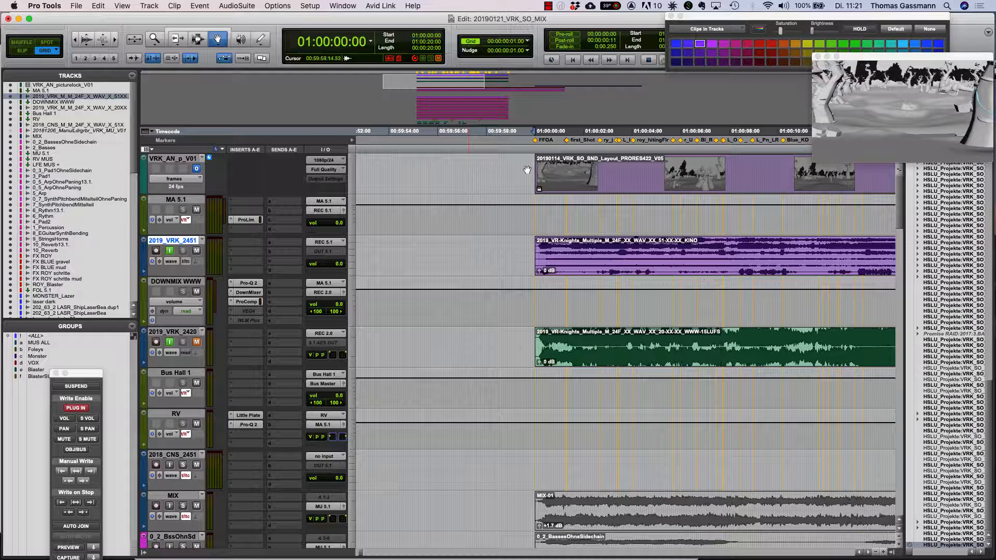
pyautogui.click(539, 146)
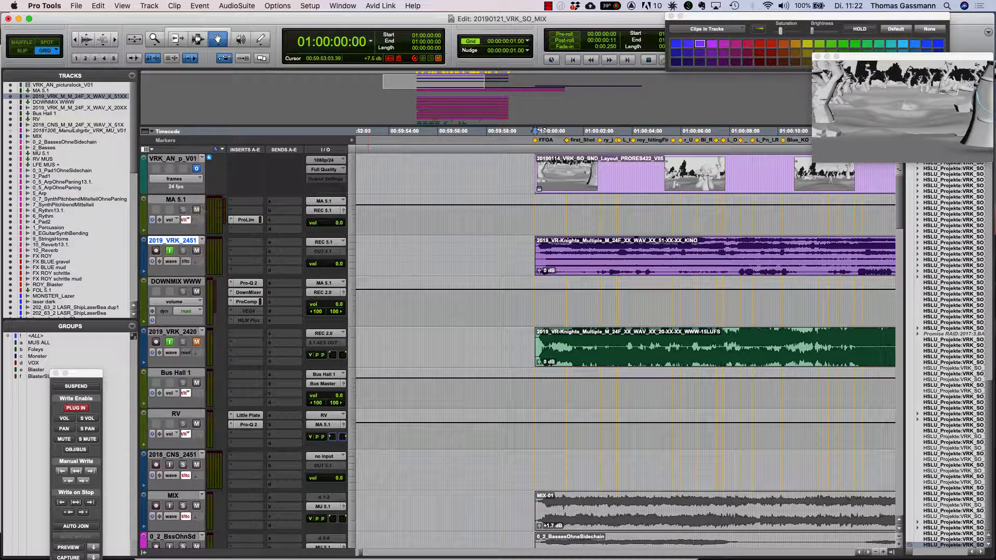
# Step: Select the MA 5.1 track and examine the layout and routing of the music, foley, effects and voice tracks
pyautogui.click(179, 199)
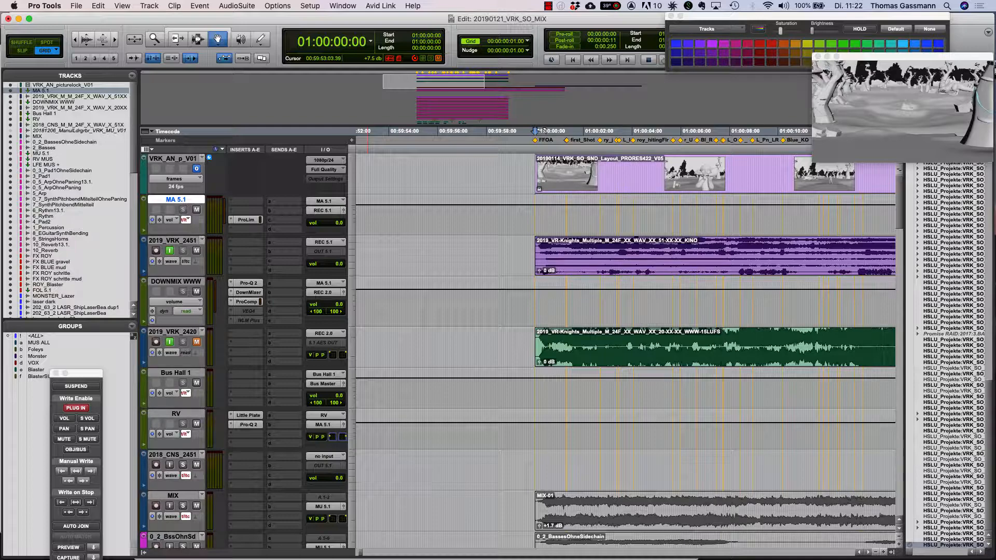
pyautogui.scroll(-5, 304, 408)
pyautogui.scroll(-4, 303, 407)
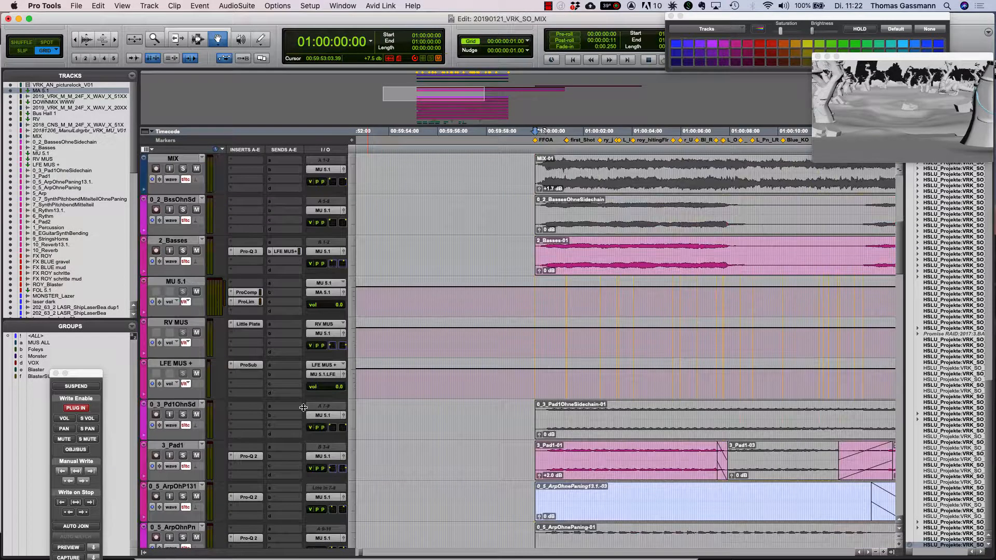
pyautogui.scroll(2, 303, 407)
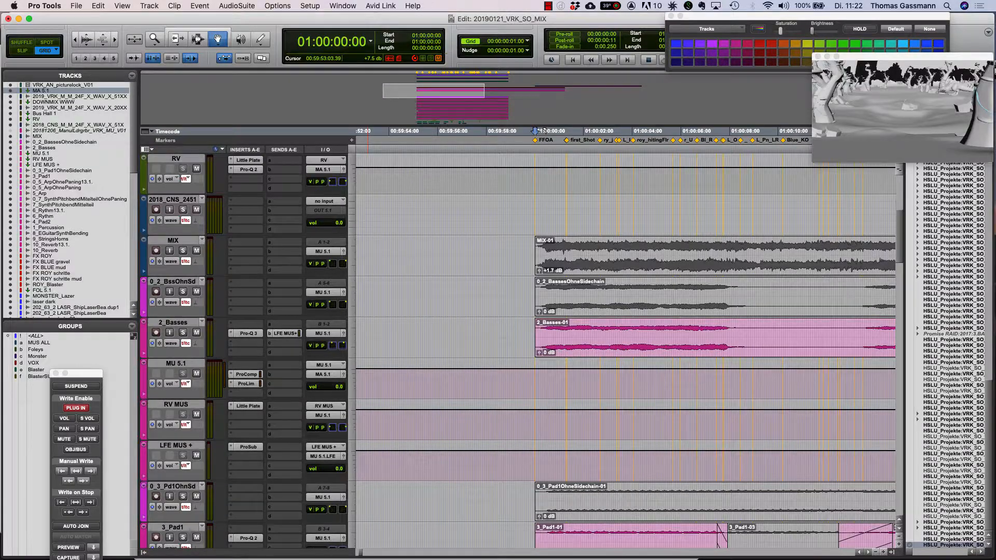
pyautogui.scroll(2, 303, 408)
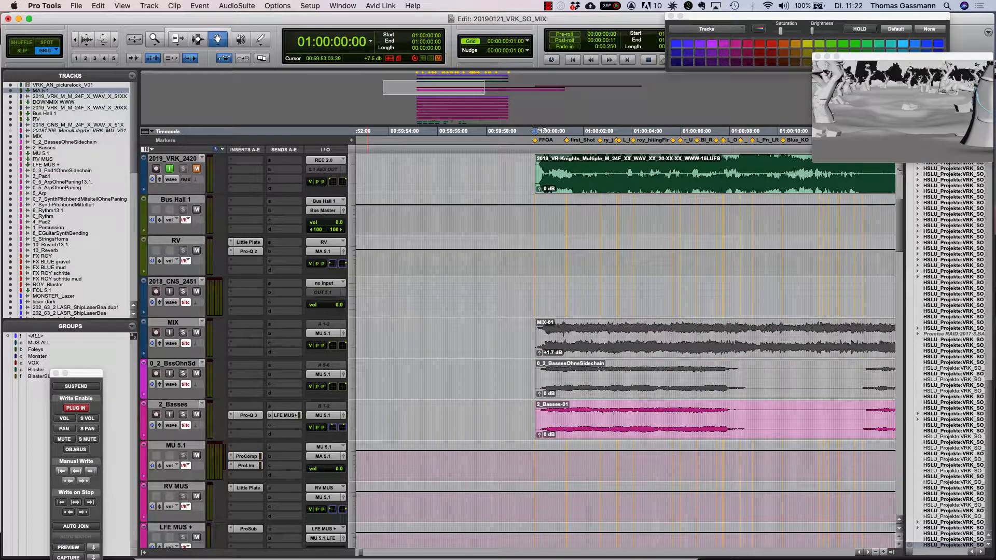
pyautogui.scroll(-20, 543, 131)
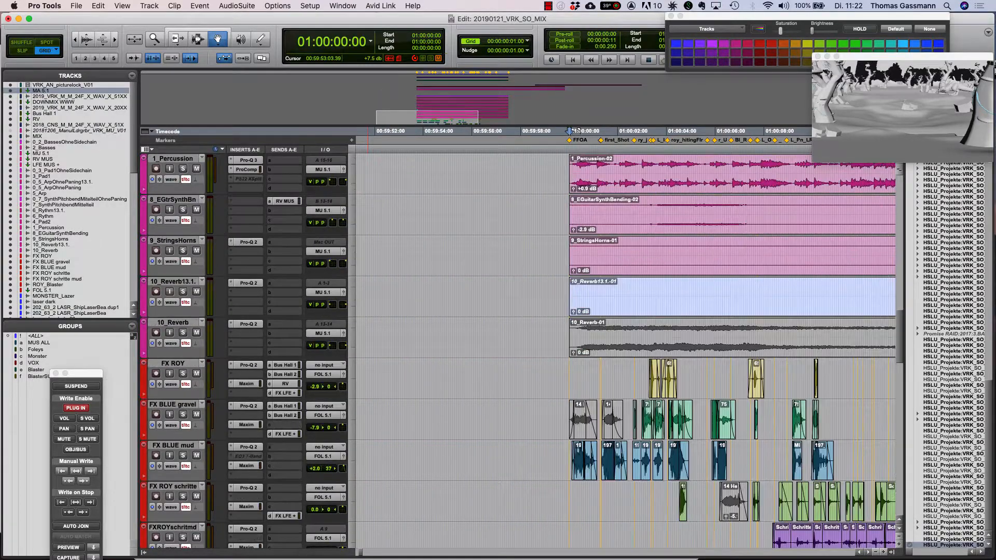
pyautogui.scroll(-9, 578, 131)
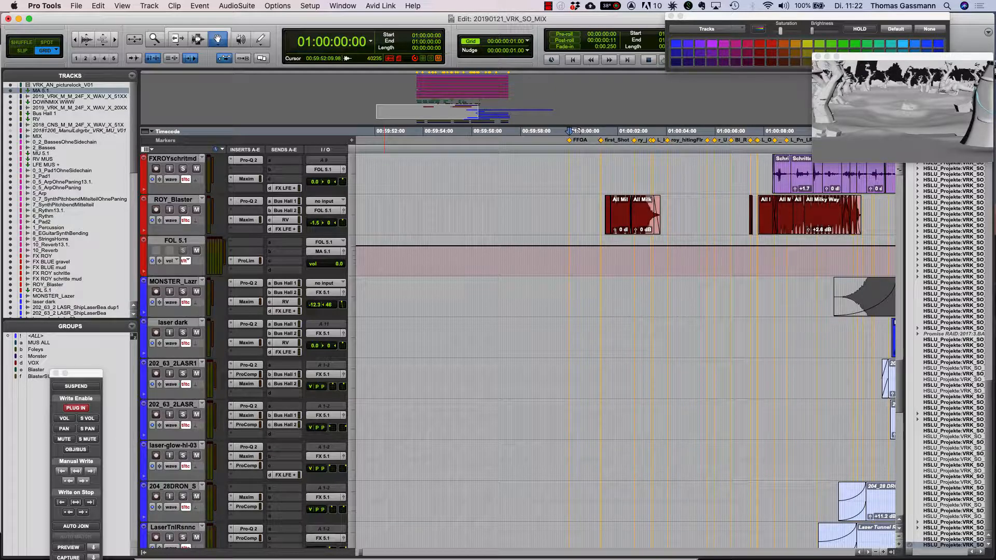
pyautogui.scroll(-6, 385, 311)
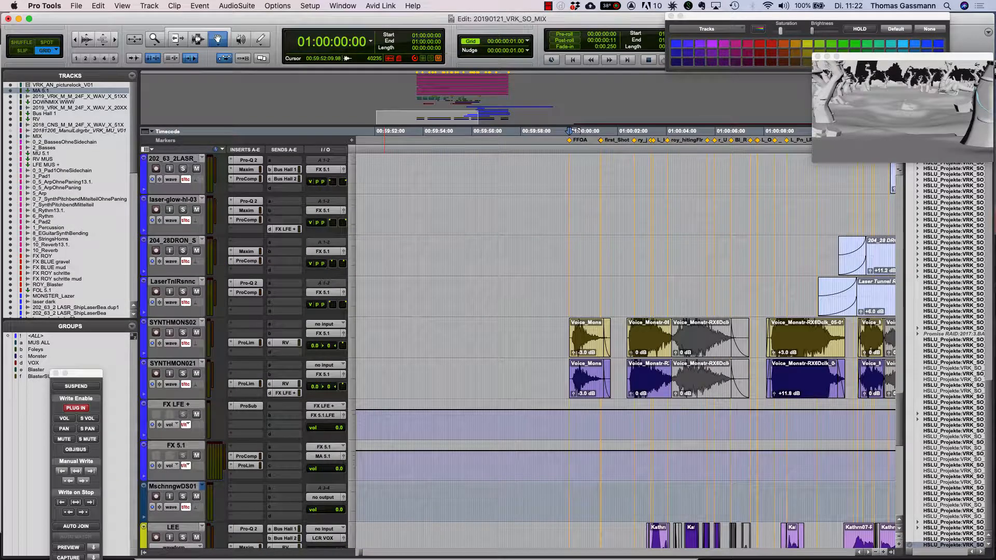
pyautogui.scroll(-2, 628, 296)
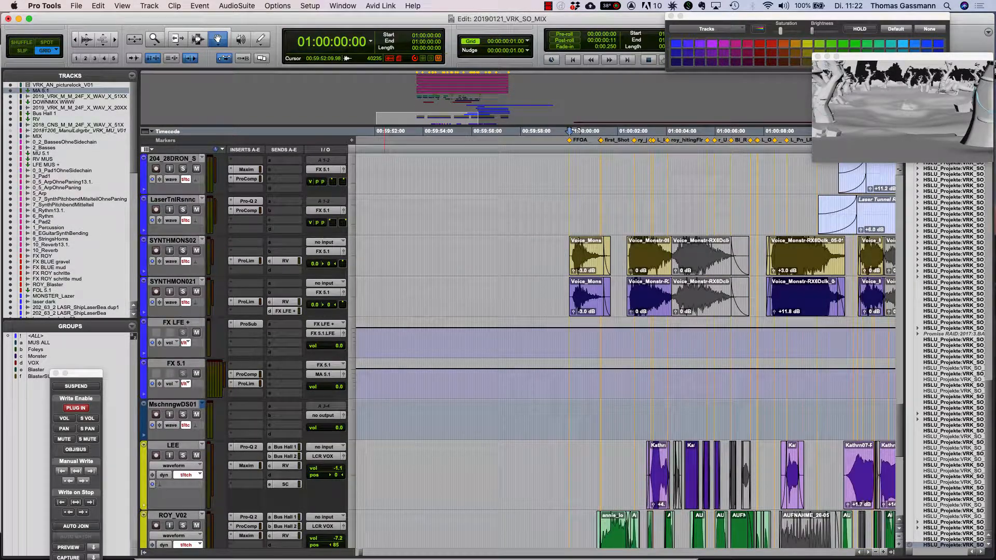
# Step: Open the Pro-Q 2 equalizer on the ROY_V02 voice track and move its window below the track's controls
pyautogui.scroll(-5, 521, 355)
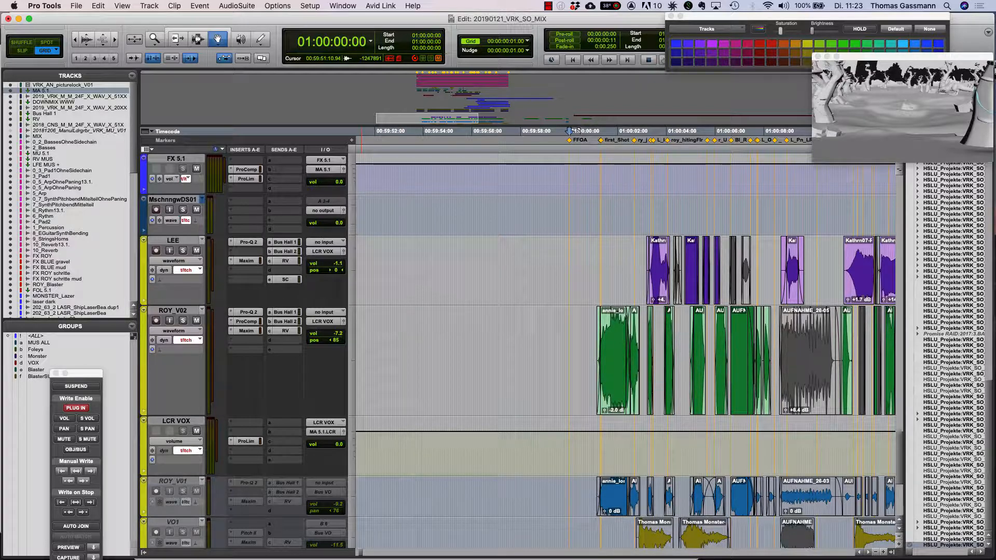
pyautogui.click(248, 312)
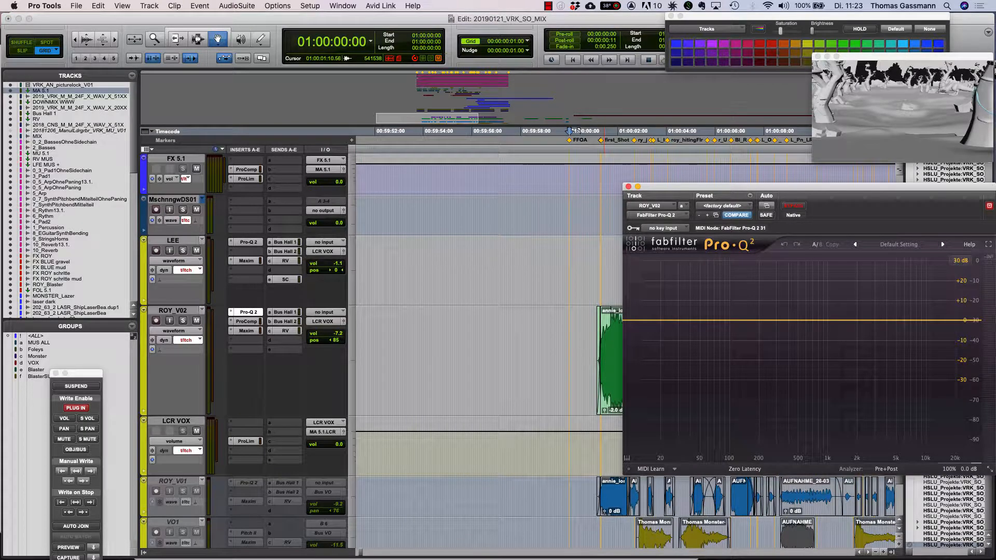
pyautogui.moveTo(690, 186); pyautogui.dragTo(234, 112)
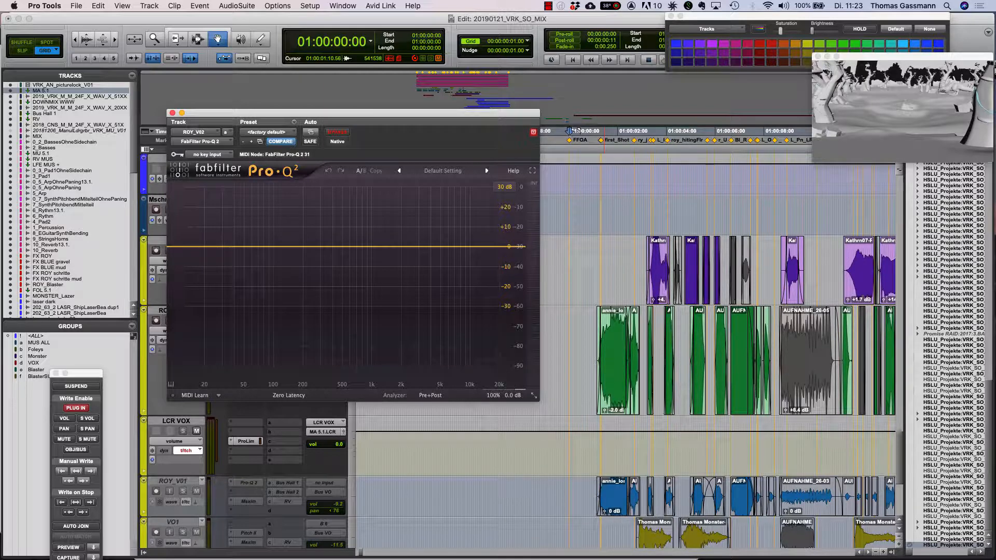
pyautogui.moveTo(234, 112); pyautogui.dragTo(234, 349)
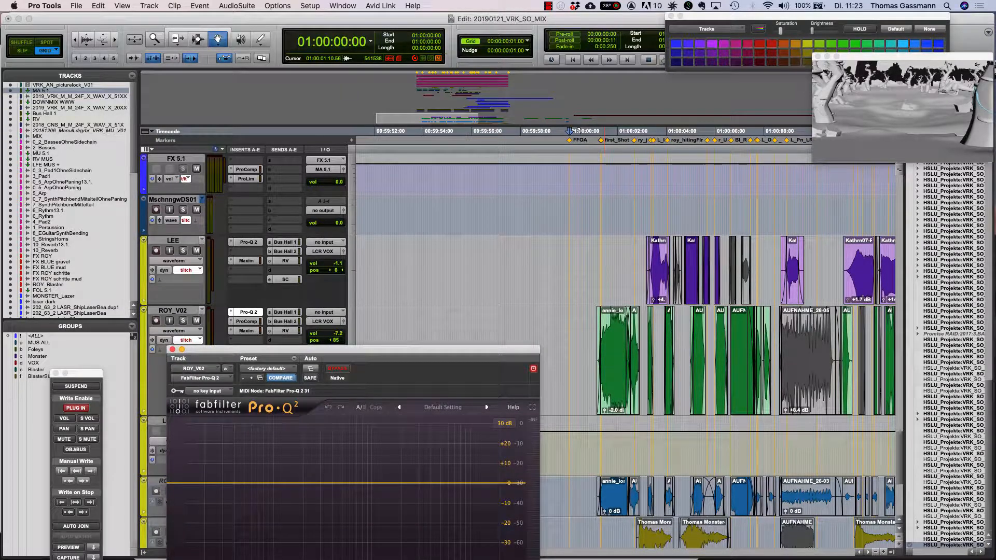
# Step: Solo ROY_V02, set the edit cursor just before its first clip with the Selector, and move the equalizer window off the track
pyautogui.click(183, 321)
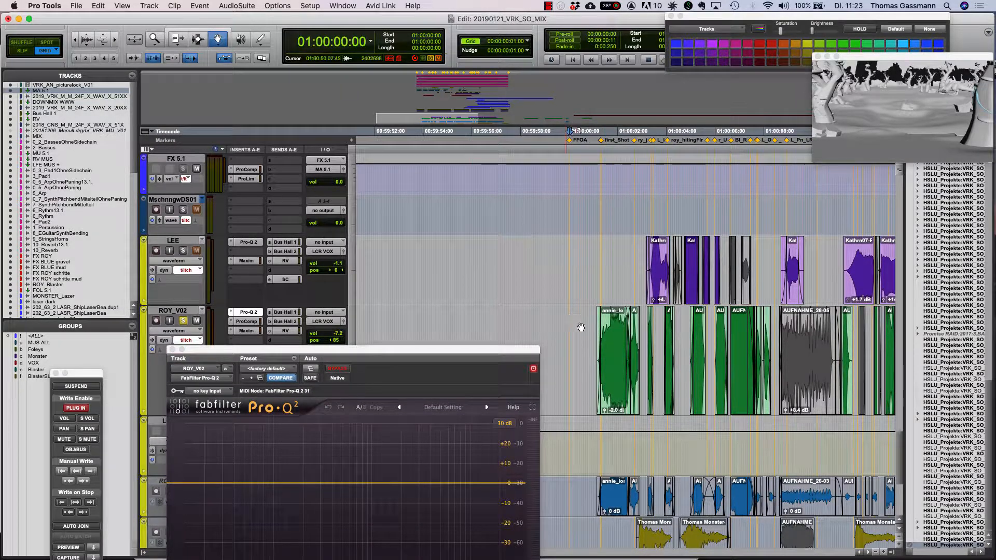
pyautogui.press('F7')
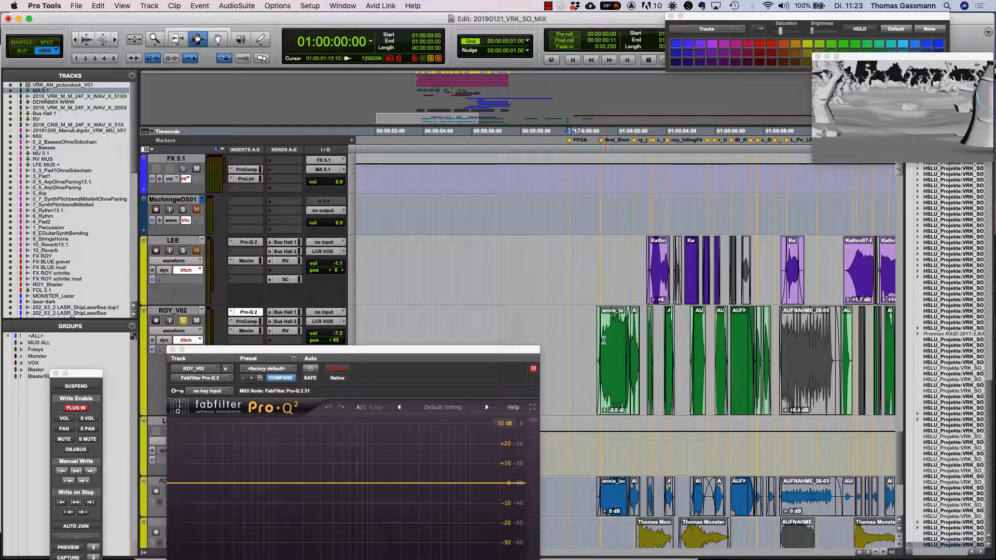
pyautogui.click(594, 343)
pyautogui.moveTo(425, 350); pyautogui.dragTo(358, 36)
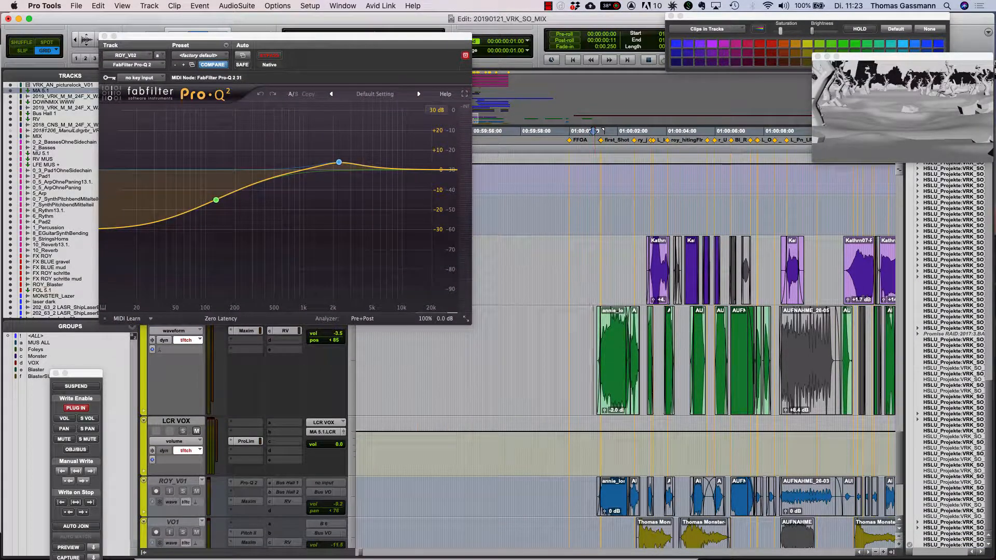
# Step: Play the soloed ROY_V02 voice from just before its first clip and examine its frequency spectrum in the Pro-Q 2 equalizer
pyautogui.scroll(4, 412, 397)
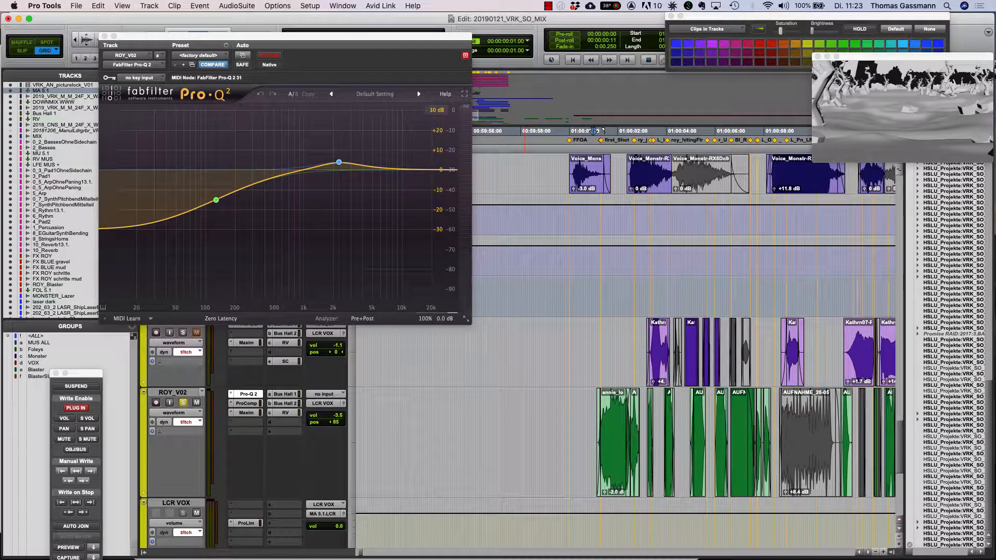
pyautogui.click(592, 428)
pyautogui.scroll(4, 592, 428)
pyautogui.press('space')
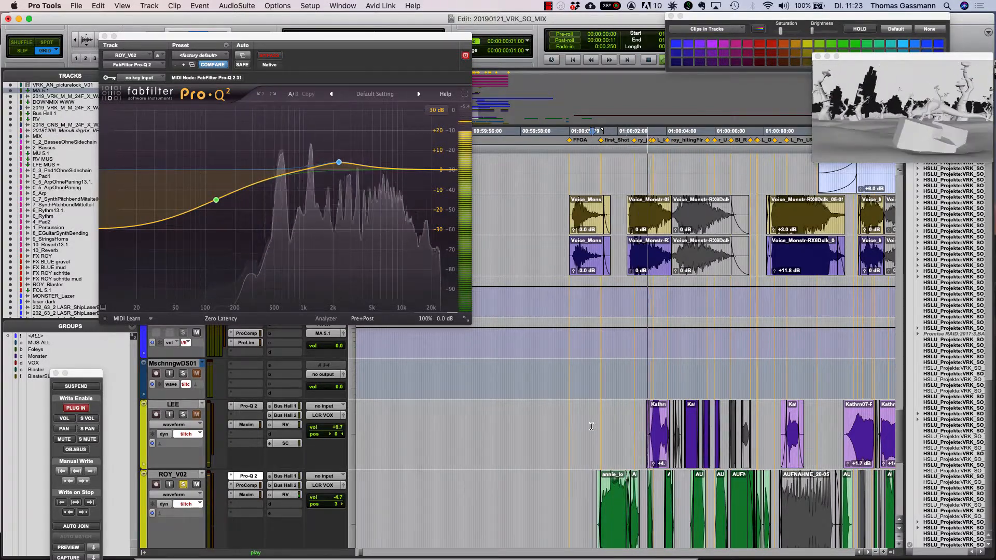
pyautogui.press('space')
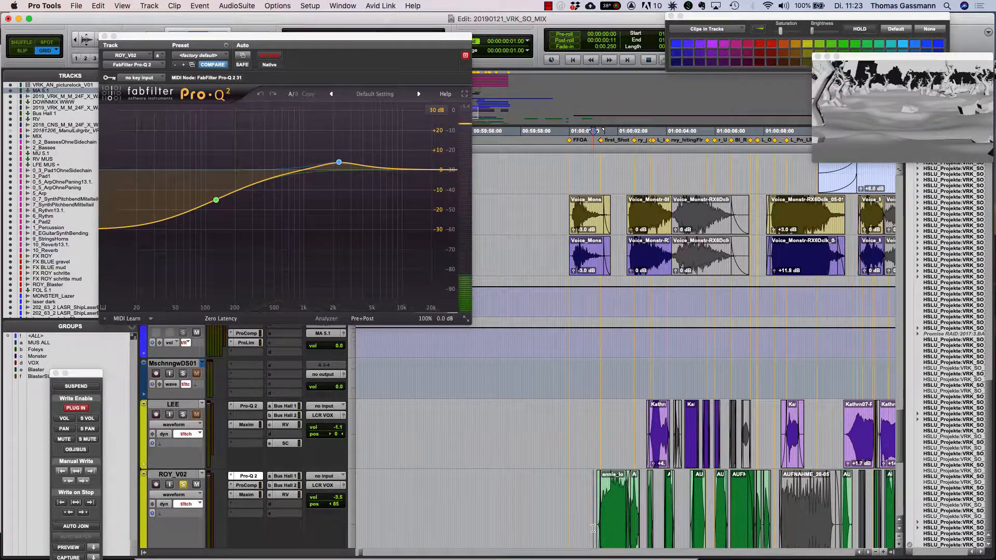
pyautogui.press('space')
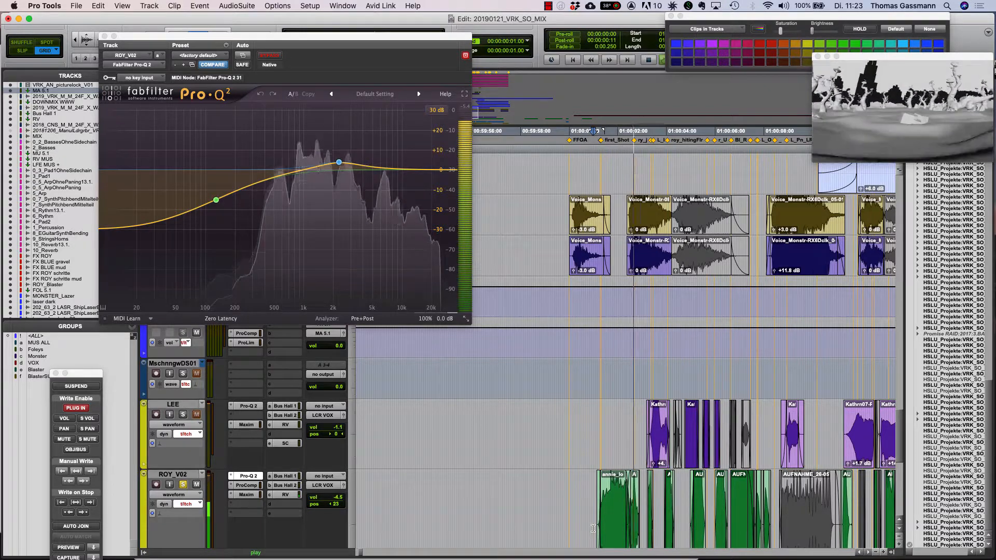
pyautogui.press('space')
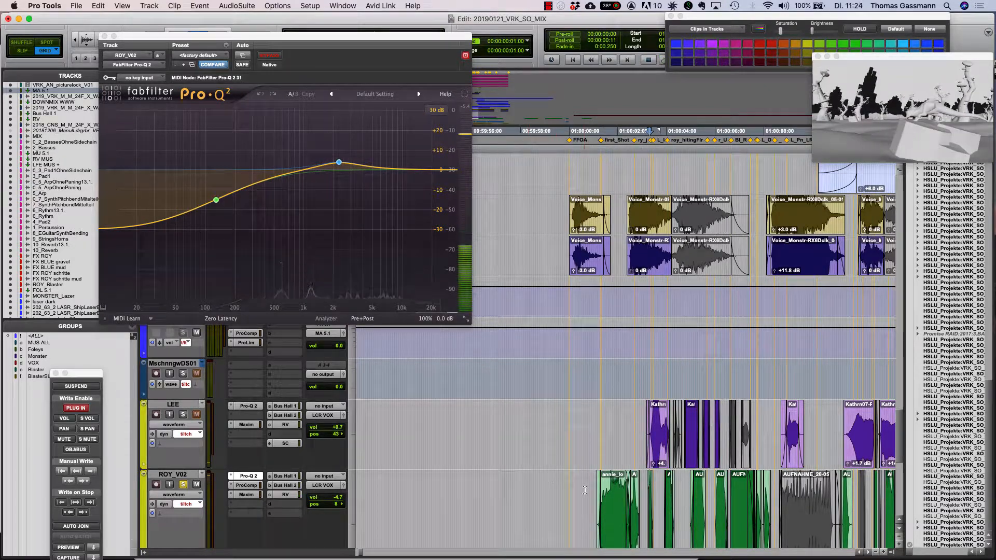
pyautogui.press('space')
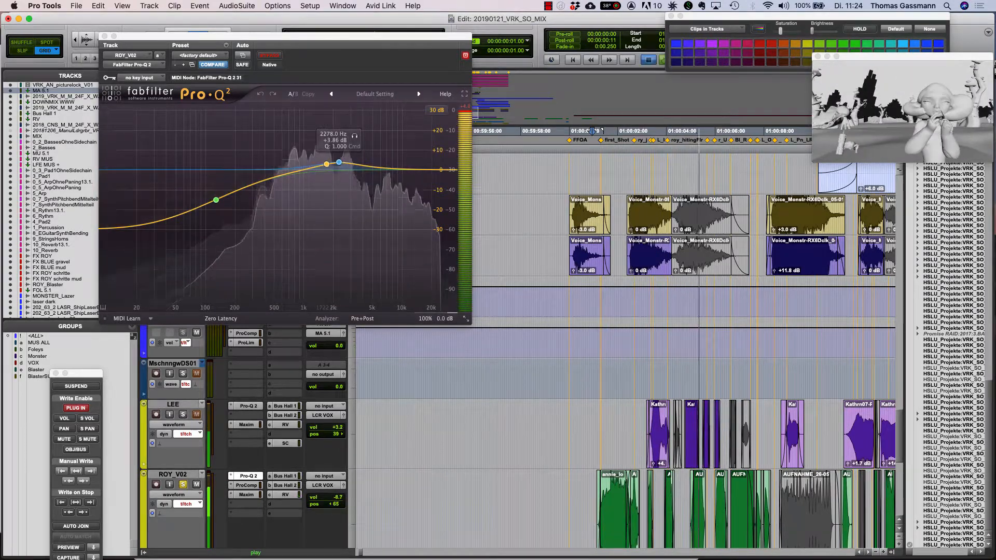
pyautogui.press('space')
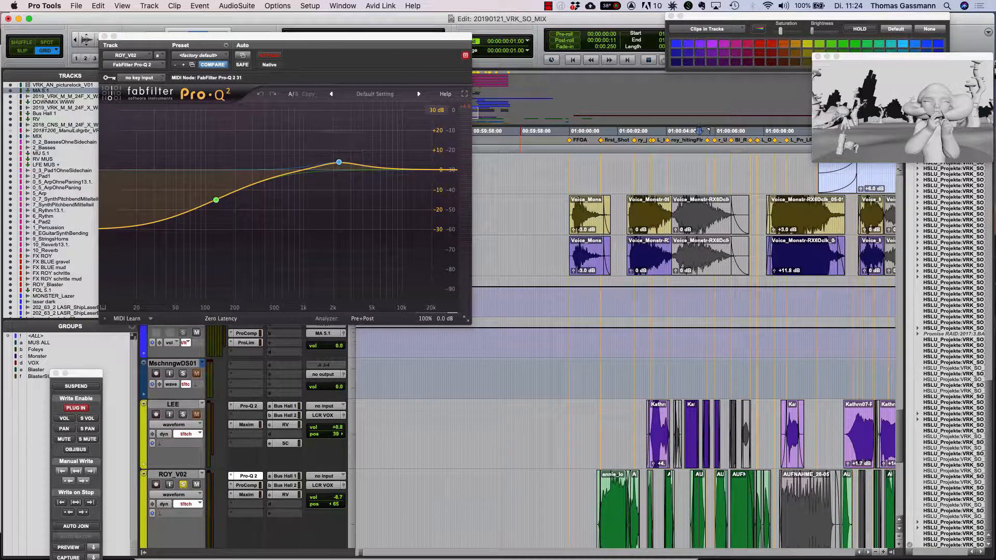
# Step: Move the equalizer window clear of the transport display and check the Playback Engine settings
pyautogui.moveTo(332, 36); pyautogui.dragTo(304, 102)
pyautogui.click(310, 6)
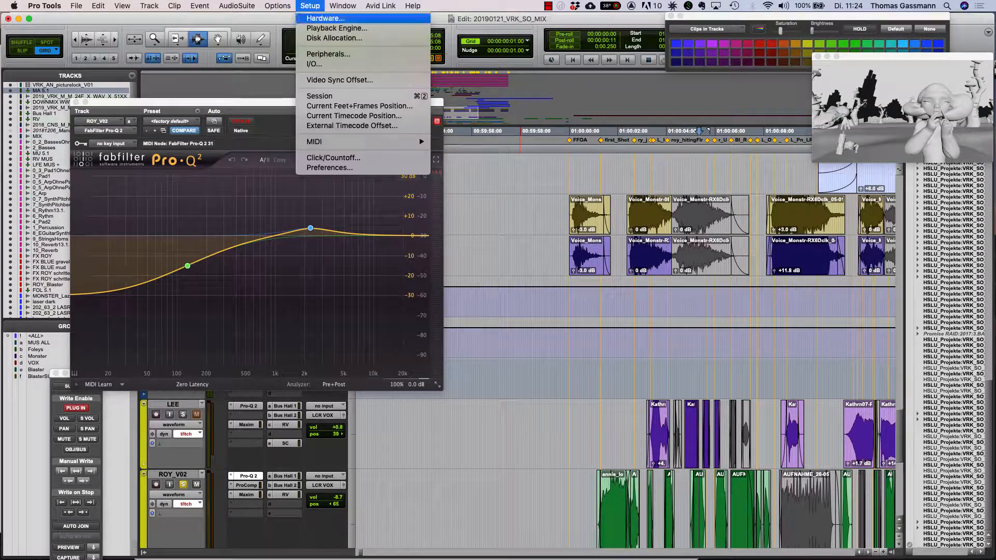
pyautogui.click(322, 28)
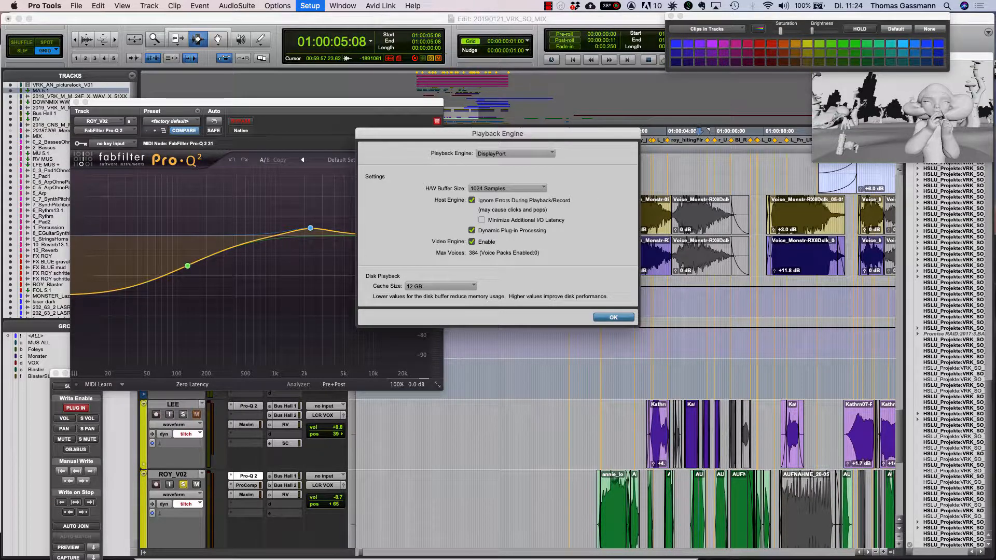
pyautogui.press('Return')
# Step: Remap the 5.1 AES OUT bus to Output in the I/O Setup and accept the change
pyautogui.click(310, 5)
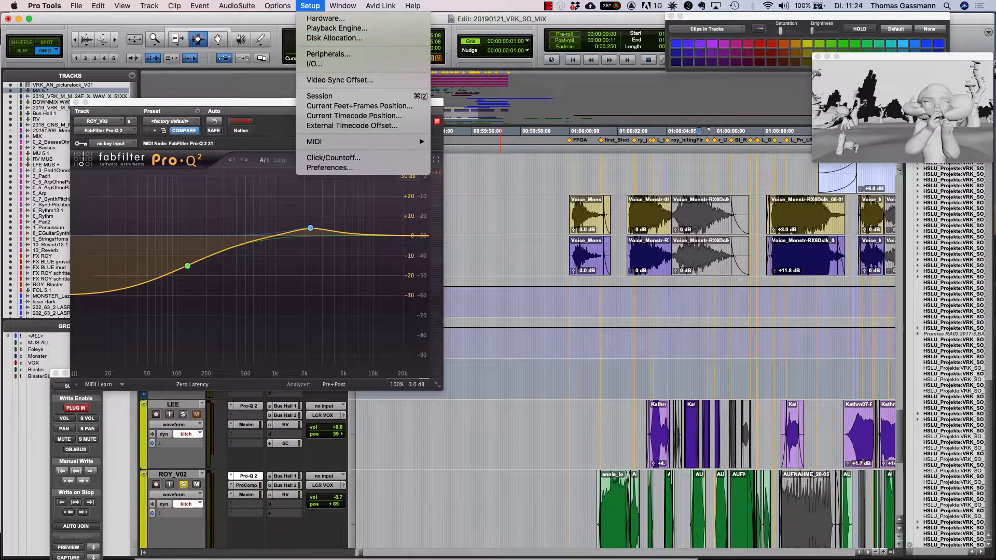
pyautogui.click(319, 64)
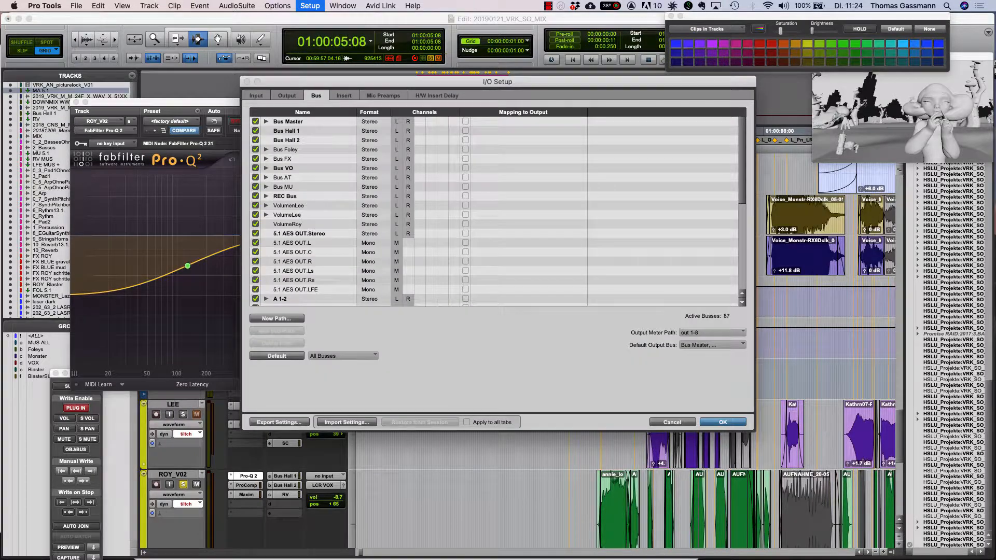
pyautogui.scroll(-15, 497, 210)
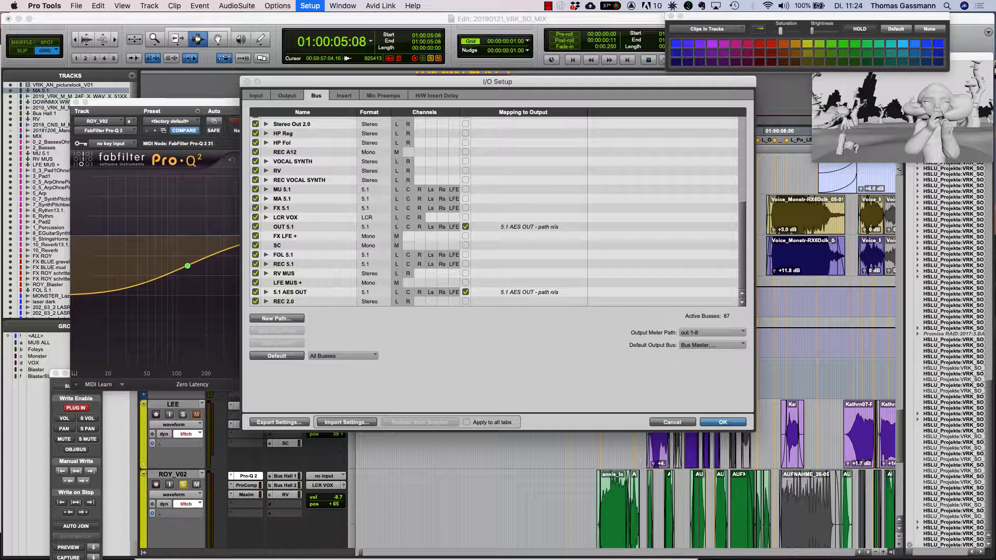
pyautogui.click(465, 292)
pyautogui.click(466, 292)
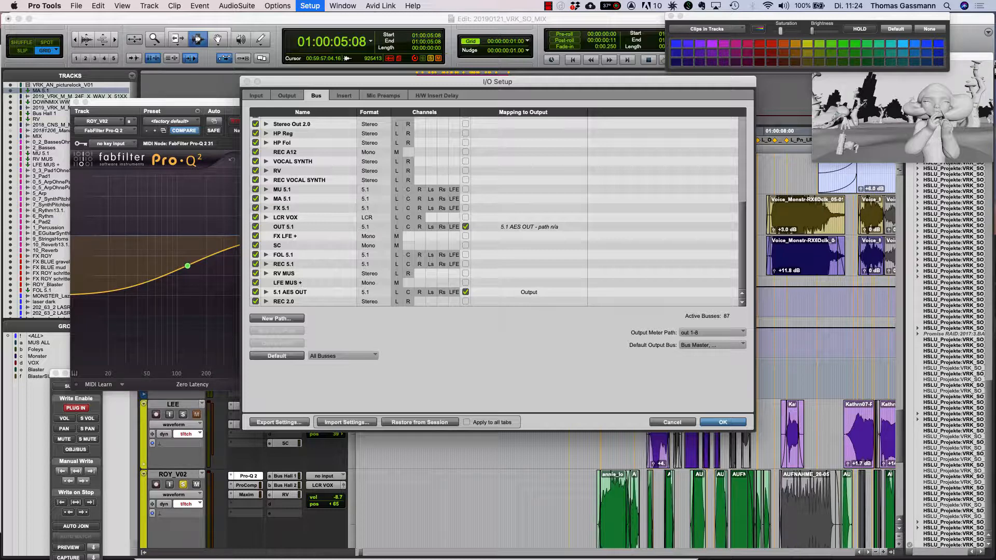
pyautogui.press('Return')
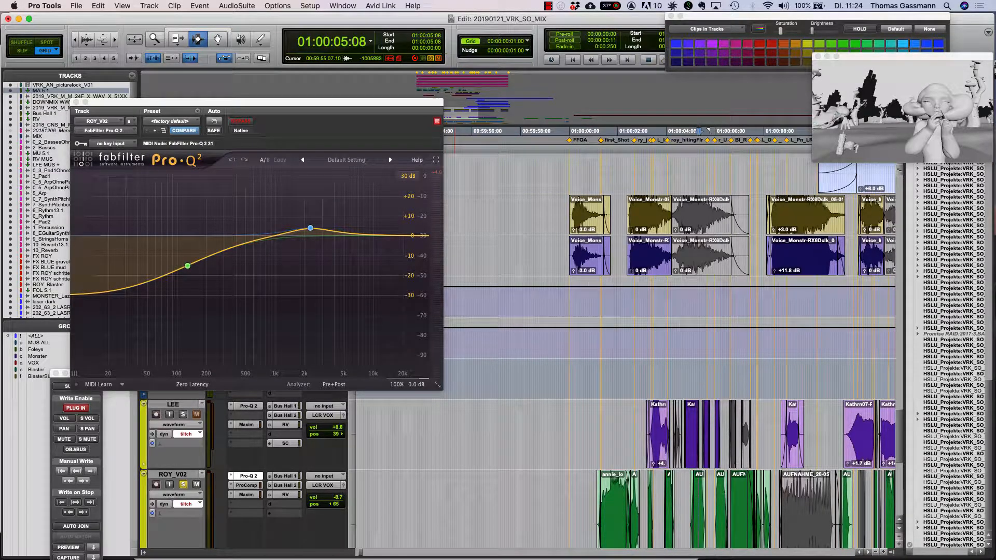
# Step: Move the equalizer window off the upper tracks and route the 2019_VRK_2451 track's output to 5.1 AES OUT
pyautogui.moveTo(429, 102); pyautogui.dragTo(428, 301)
pyautogui.scroll(15, 602, 278)
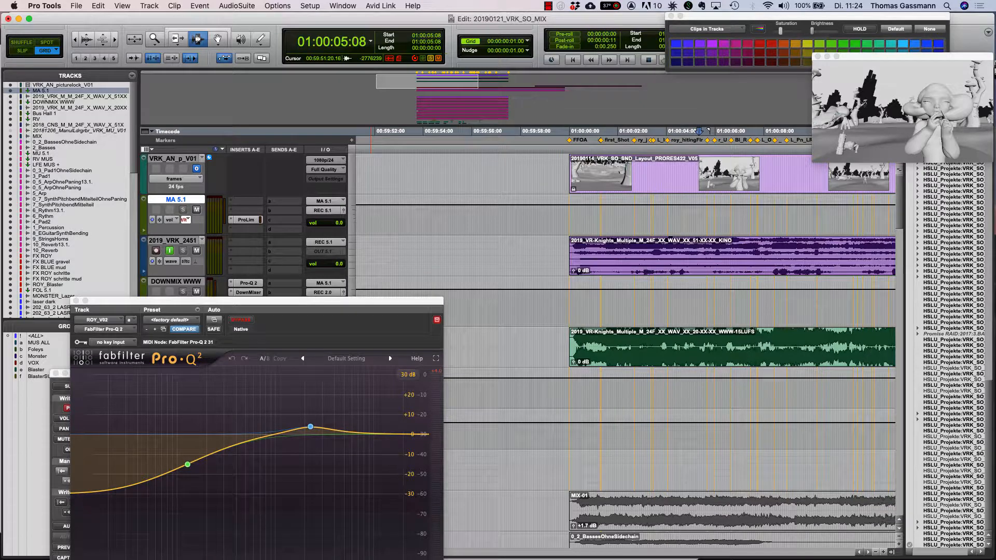
pyautogui.click(325, 210)
pyautogui.moveTo(332, 252)
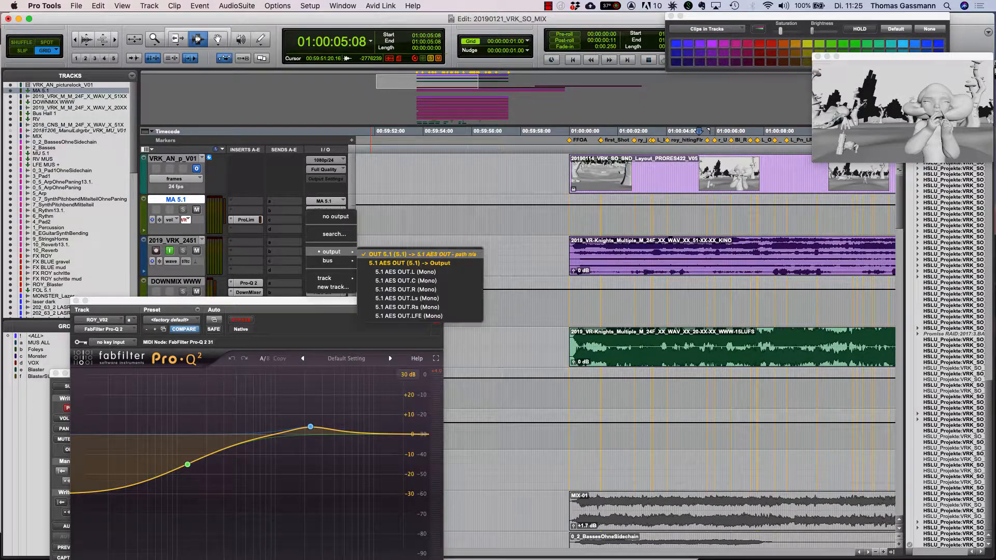
pyautogui.click(391, 264)
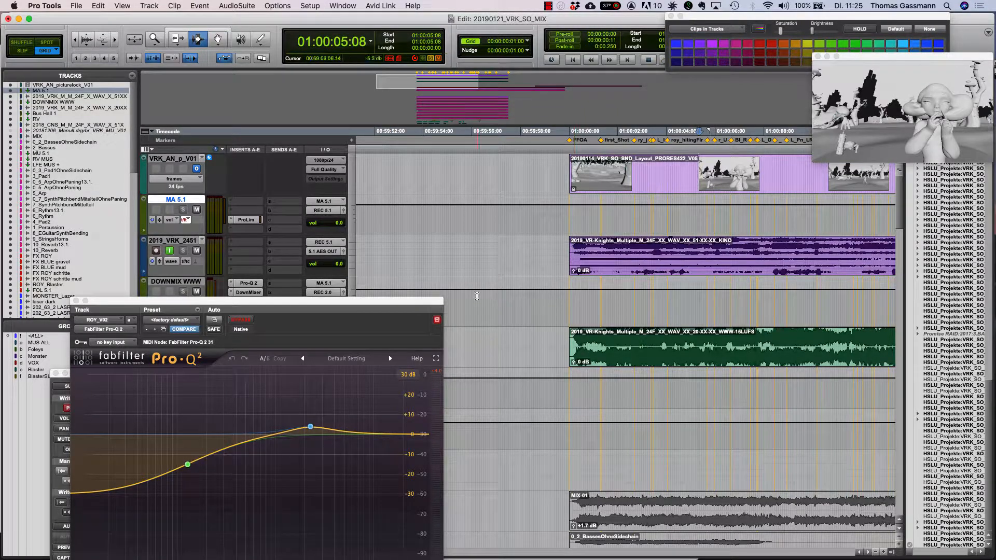
# Step: Return to the soloed ROY_V02 track and play its first voice clips from just before the first one
pyautogui.scroll(-15, 550, 331)
pyautogui.scroll(-15, 550, 331)
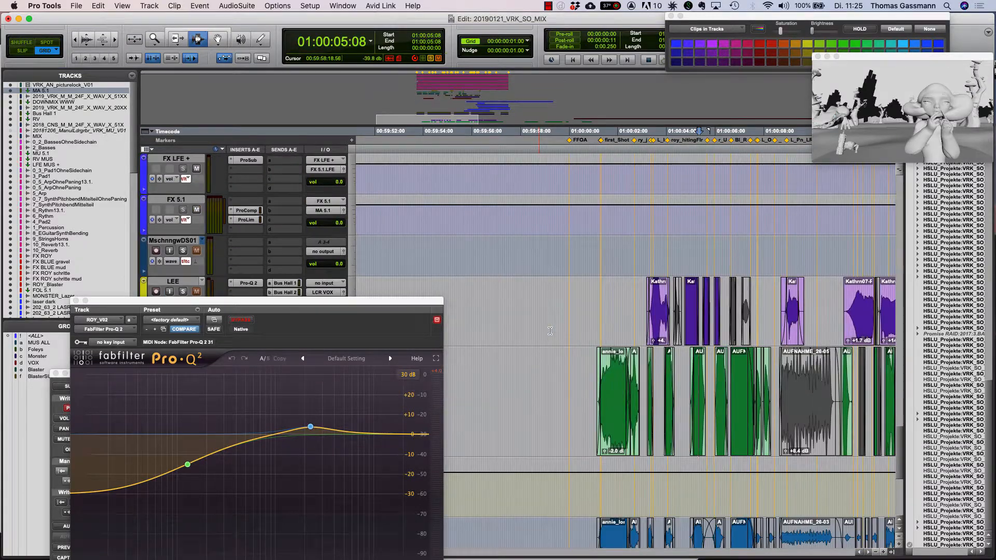
pyautogui.scroll(-5, 550, 331)
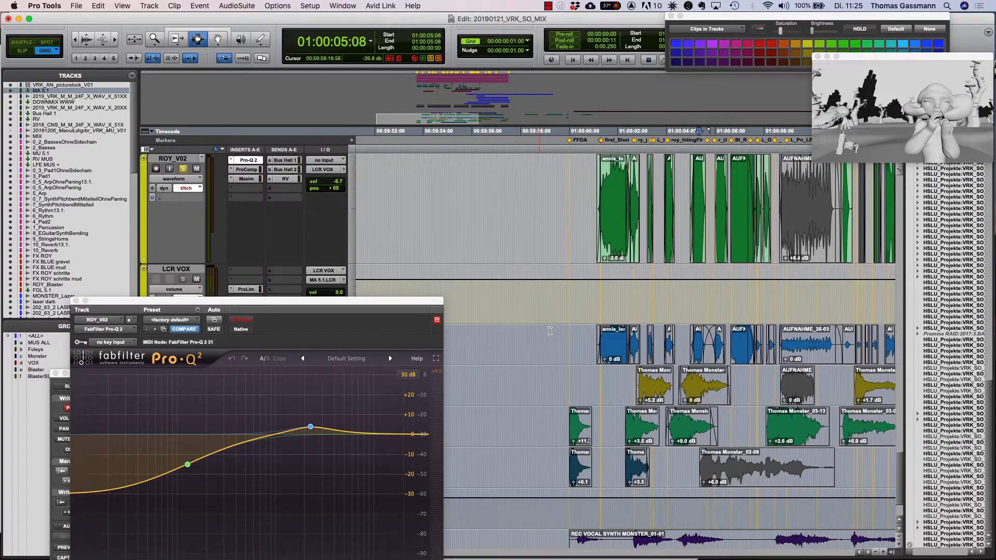
pyautogui.click(594, 231)
pyautogui.press('space')
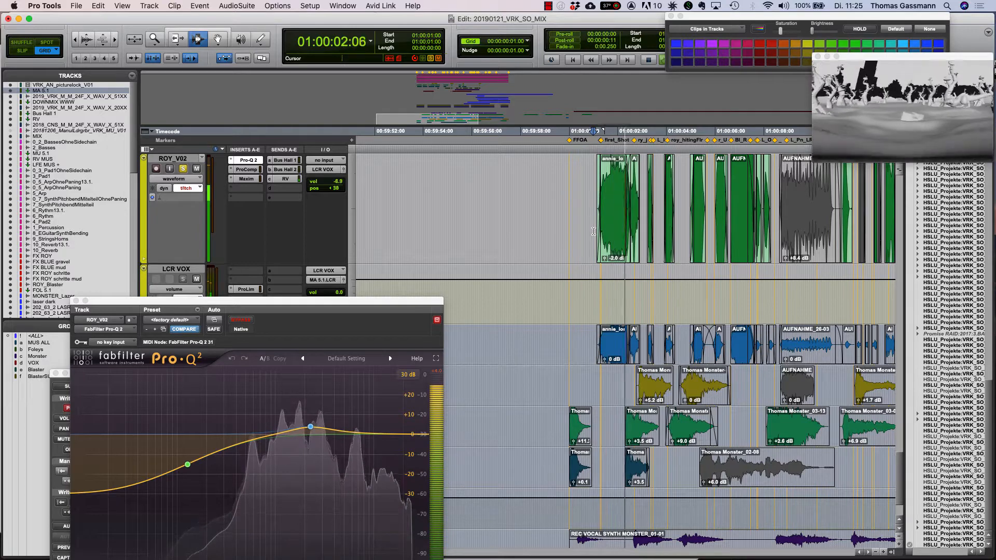
pyautogui.press('space')
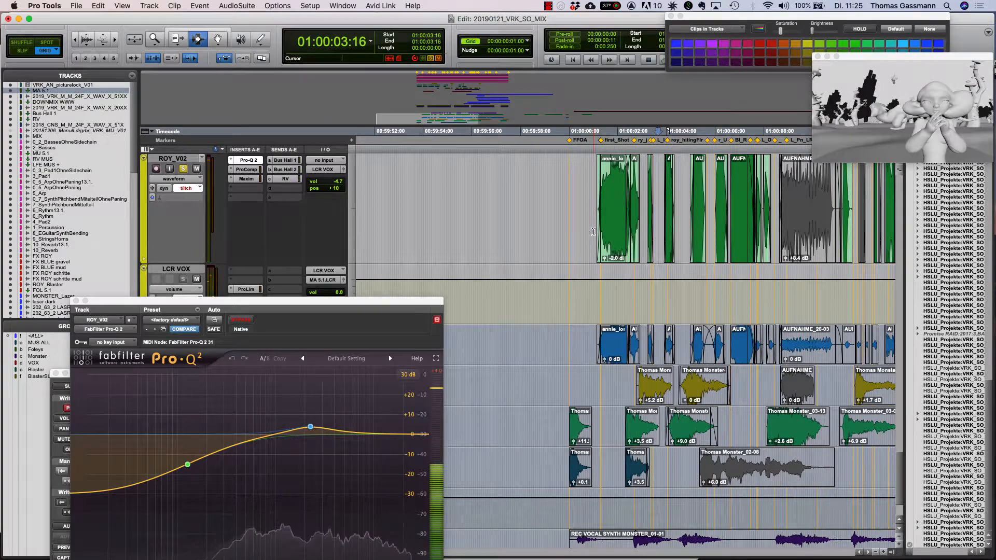
# Step: Bring the LEE and ROY_V02 tracks into view together and move the equalizer window clear of their inserts and sends
pyautogui.scroll(3, 593, 232)
pyautogui.scroll(-2, 593, 233)
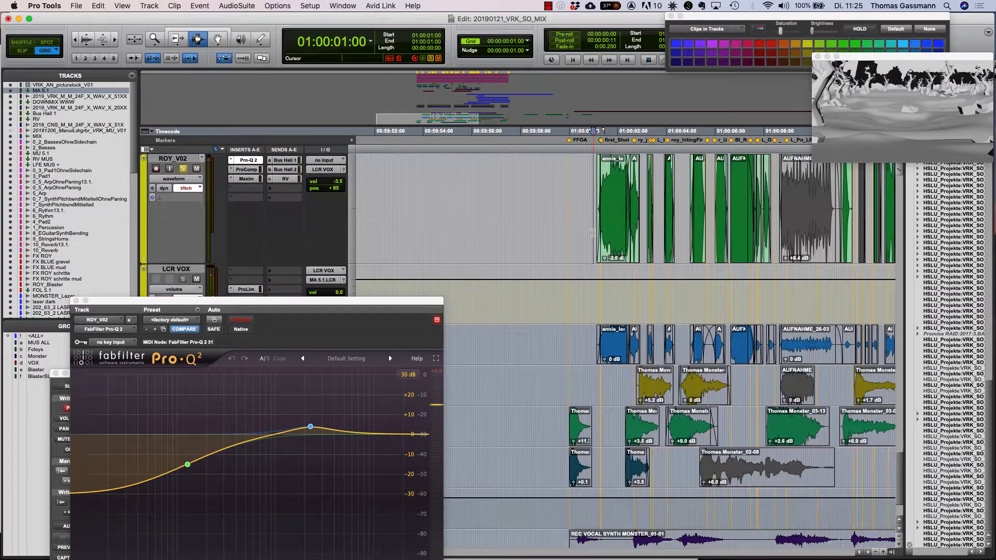
pyautogui.scroll(2, 593, 233)
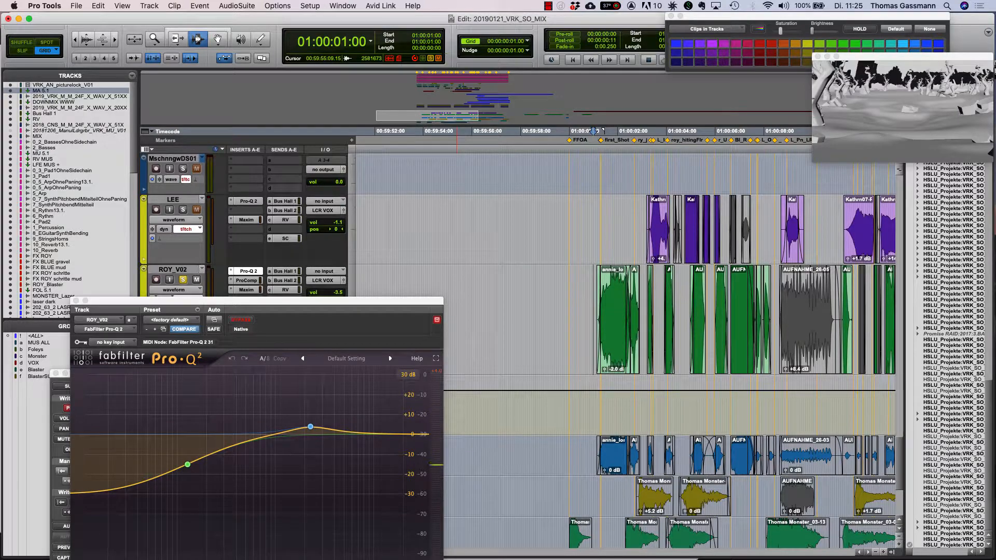
pyautogui.moveTo(296, 300); pyautogui.dragTo(302, 435)
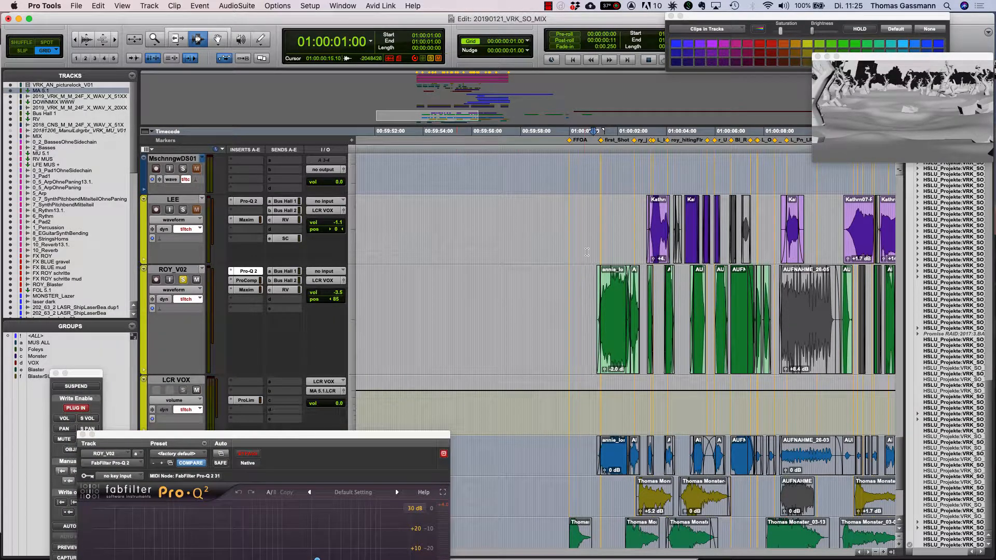
pyautogui.scroll(-4, 627, 277)
pyautogui.scroll(1, 628, 277)
pyautogui.scroll(3, 627, 277)
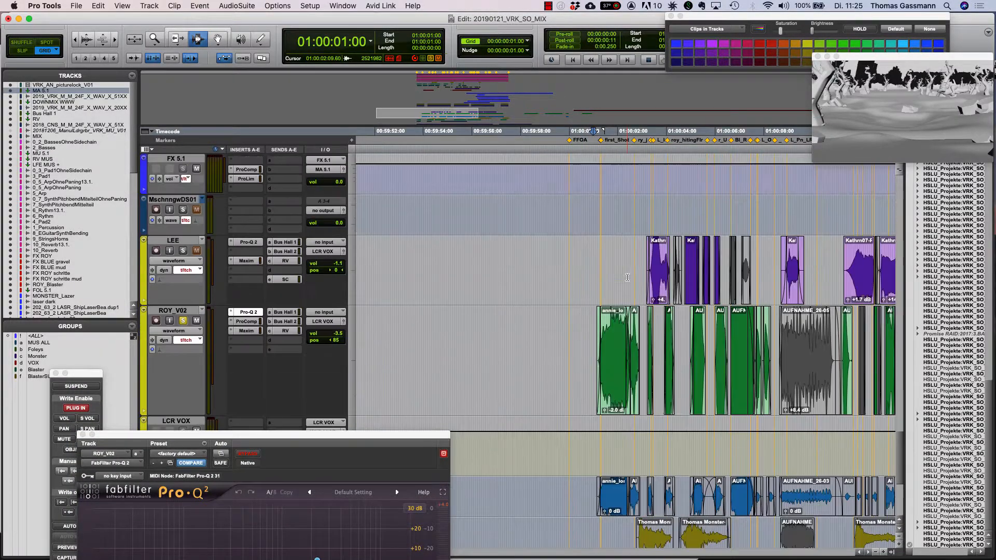
# Step: Solo the LEE track in place of ROY_V02 and play it from just before its first clip
pyautogui.click(641, 258)
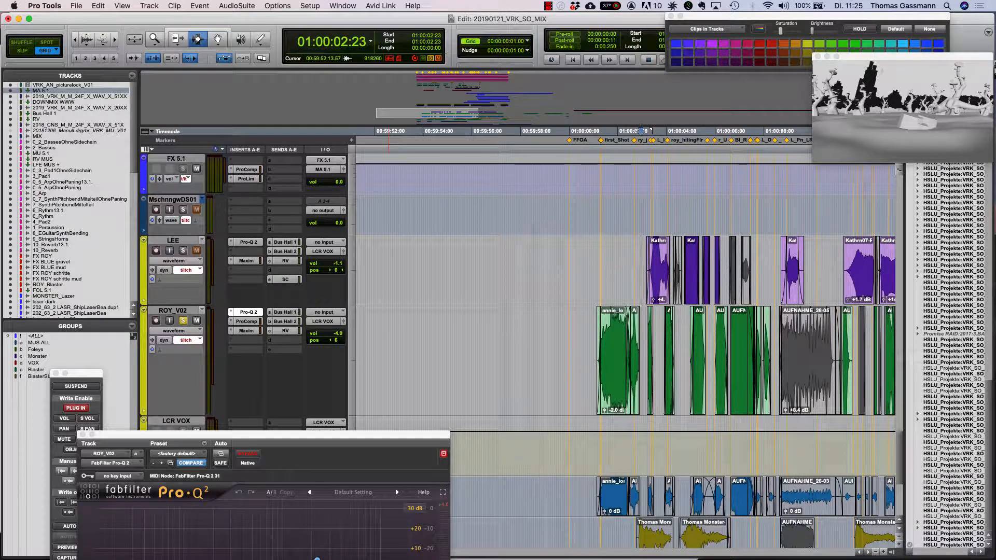
pyautogui.hotkey('shift', 's')
pyautogui.click(640, 272)
pyautogui.press('space')
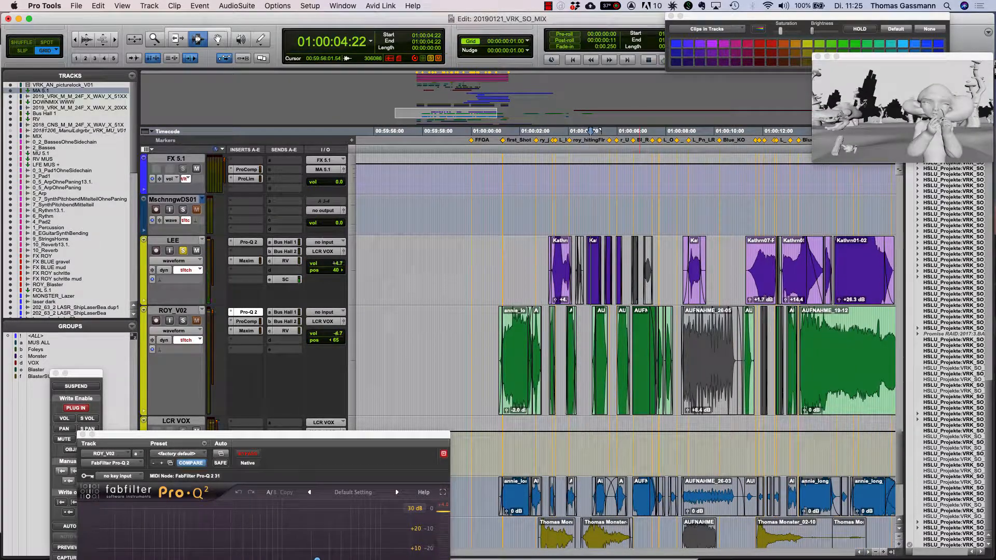
# Step: Open the LEE track's SC send, check its level while playing the first LEE clips, and move the send window below the ruler
pyautogui.click(284, 280)
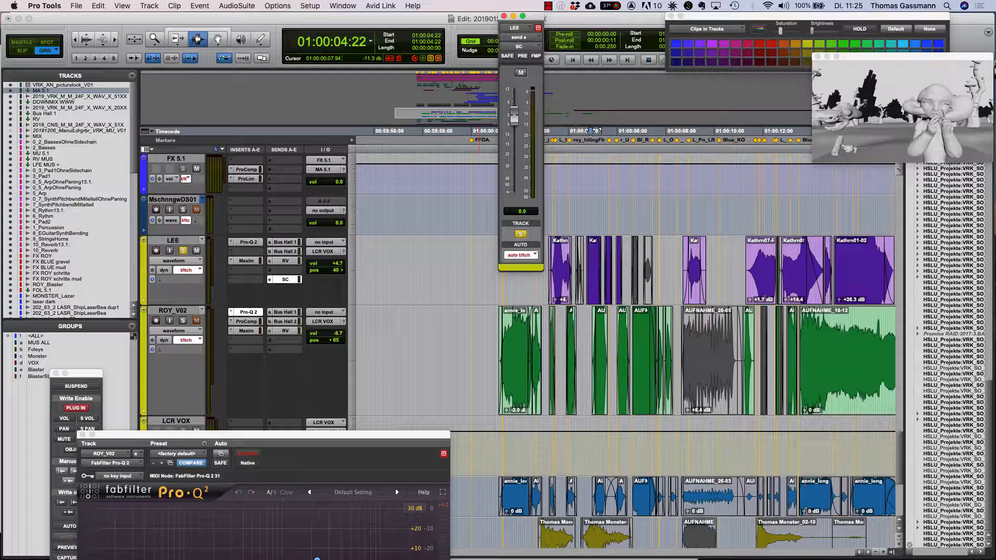
pyautogui.click(549, 280)
pyautogui.press('space')
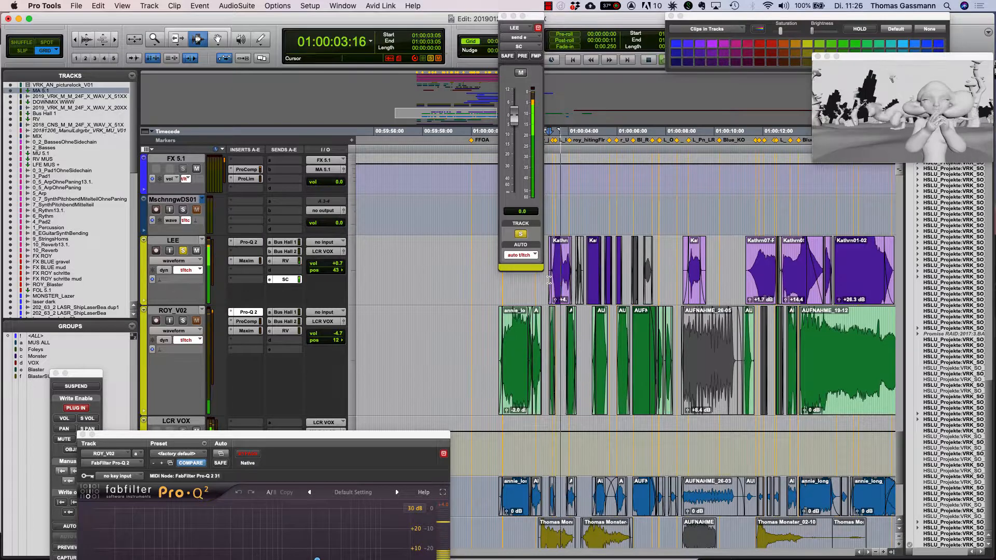
pyautogui.press('space')
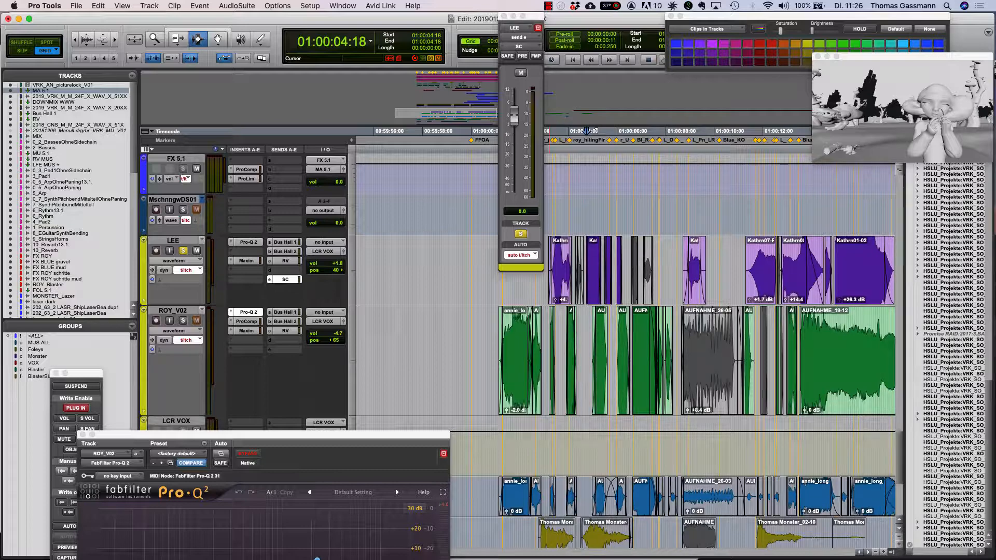
pyautogui.moveTo(530, 16); pyautogui.dragTo(486, 244)
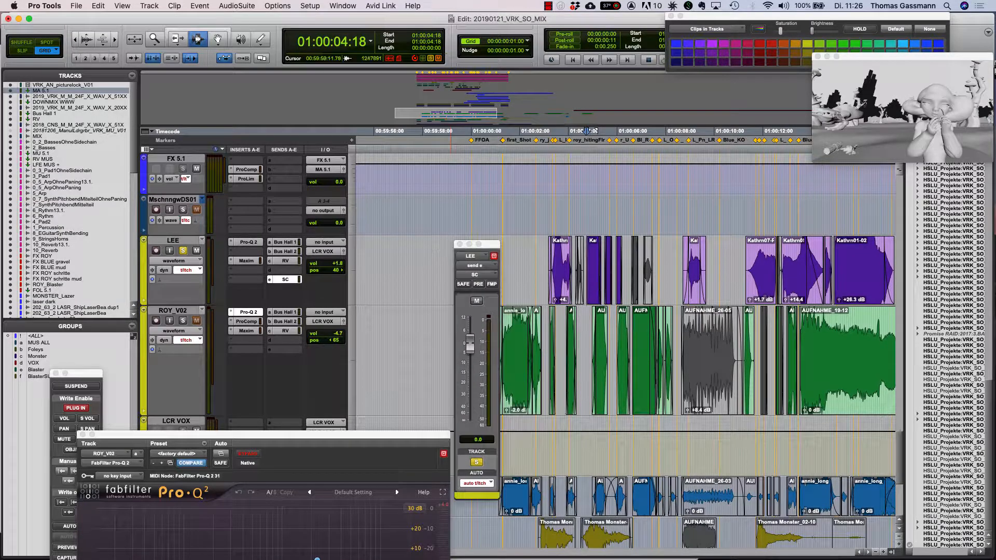
# Step: Open the Pro Compressor on the MU 5.1 music bus, bring its whole window into view and check its sidechain source options
pyautogui.scroll(15, 394, 261)
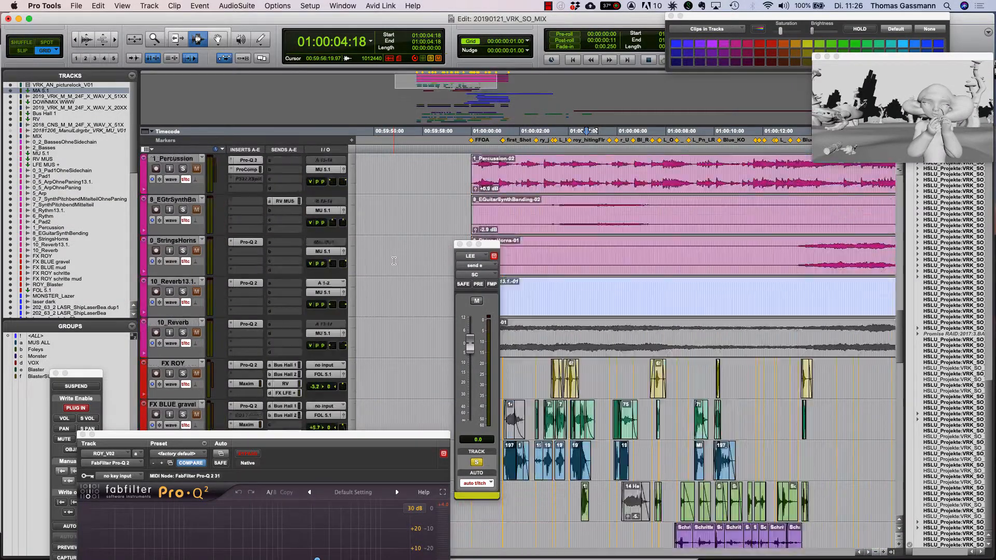
pyautogui.scroll(-10, 394, 261)
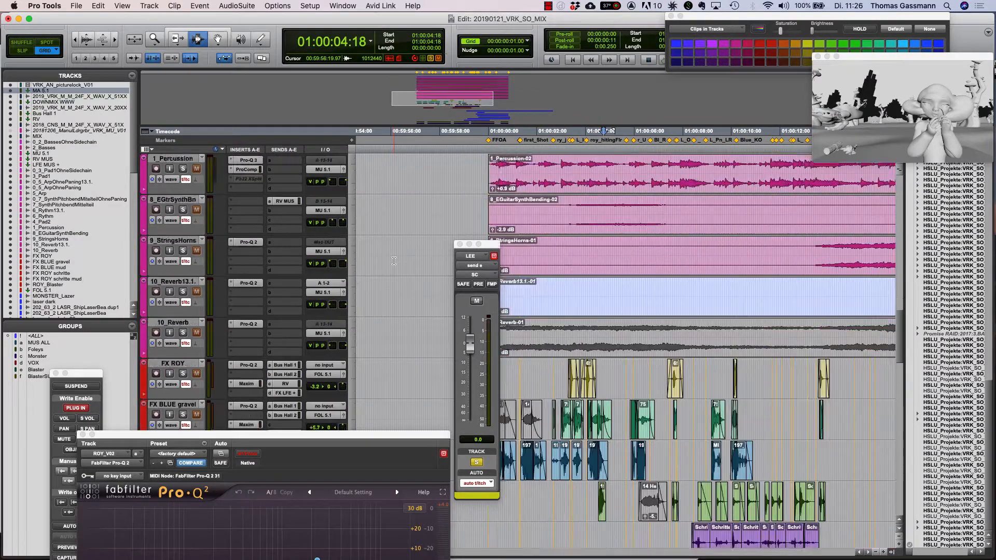
pyautogui.scroll(-5, 394, 261)
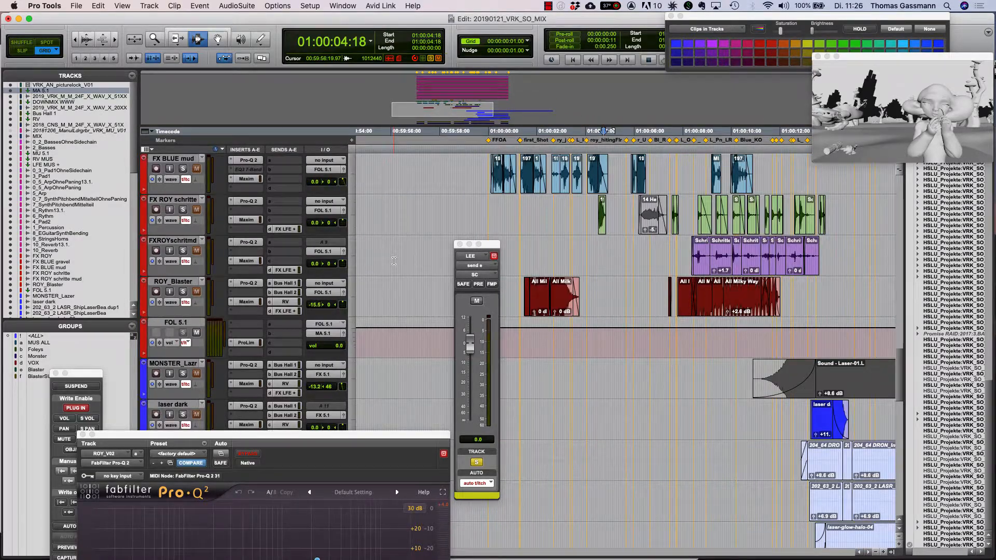
pyautogui.scroll(7, 394, 261)
pyautogui.scroll(8, 394, 261)
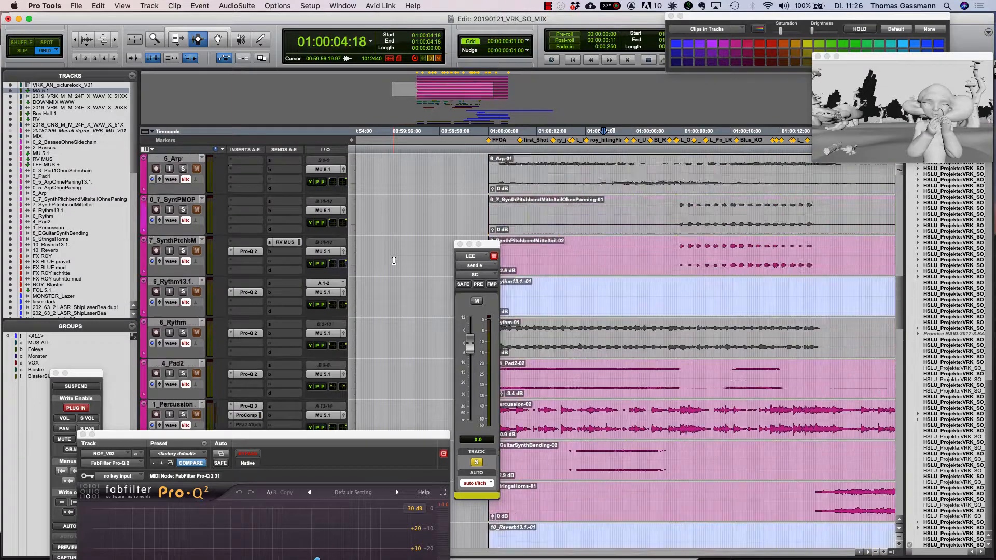
pyautogui.scroll(6, 394, 261)
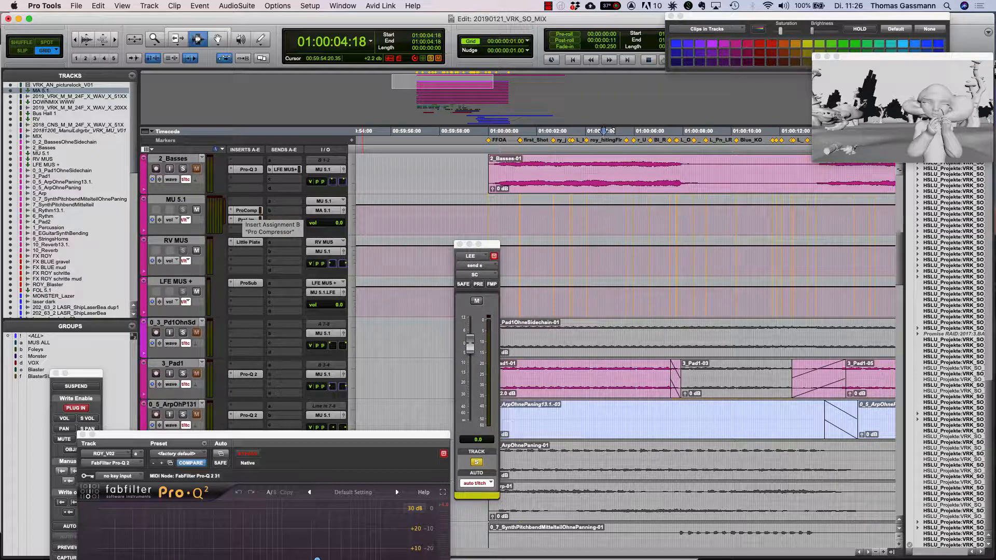
pyautogui.click(246, 210)
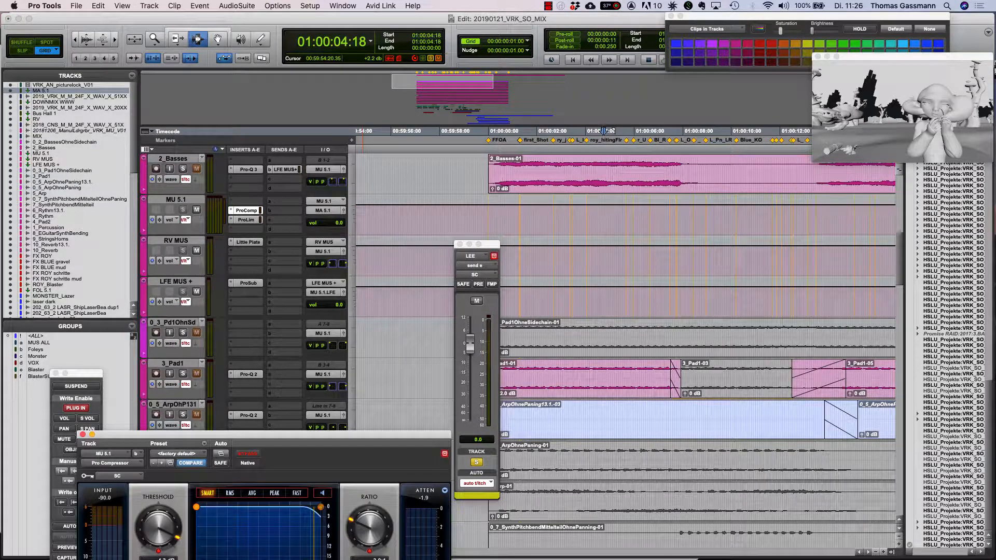
pyautogui.moveTo(264, 435); pyautogui.dragTo(225, 247)
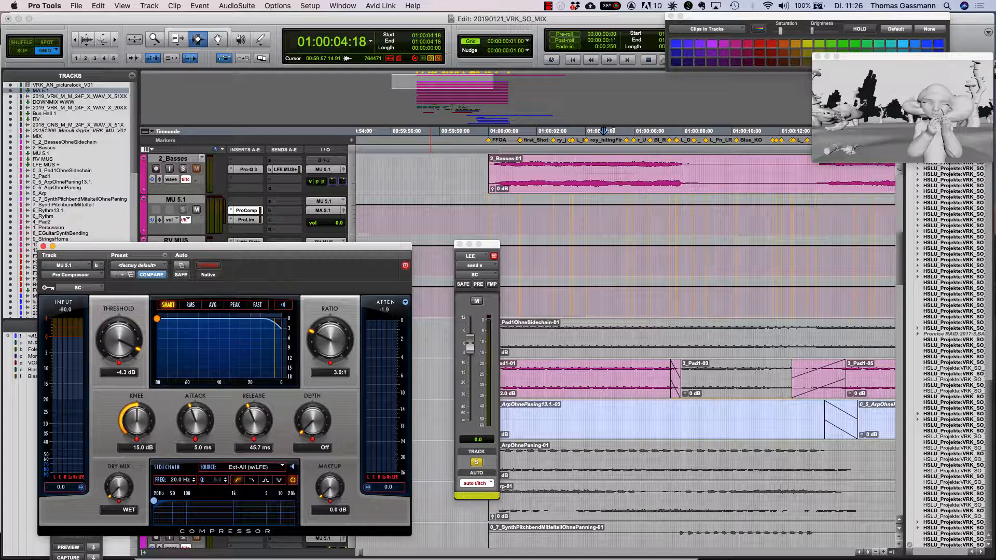
pyautogui.click(247, 467)
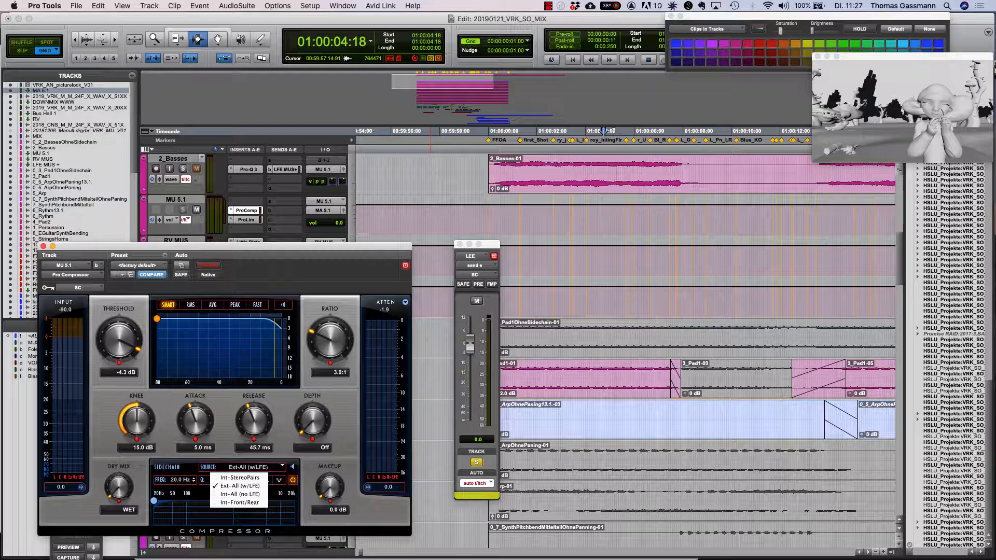
pyautogui.press('Escape')
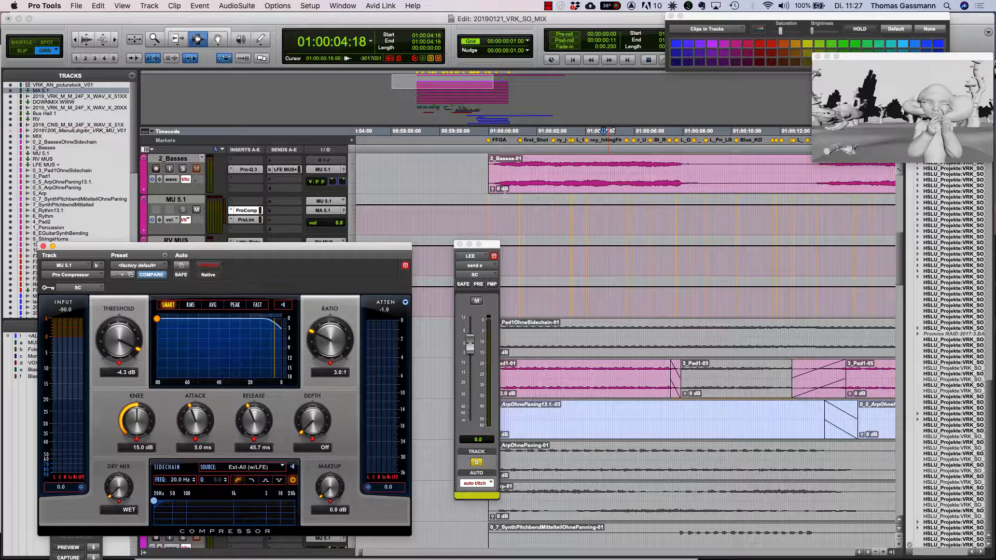
# Step: Take the LEE track out of solo and move the MU 5.1 compressor window up, clear of the effects tracks' clips
pyautogui.click(501, 130)
pyautogui.scroll(-10, 614, 386)
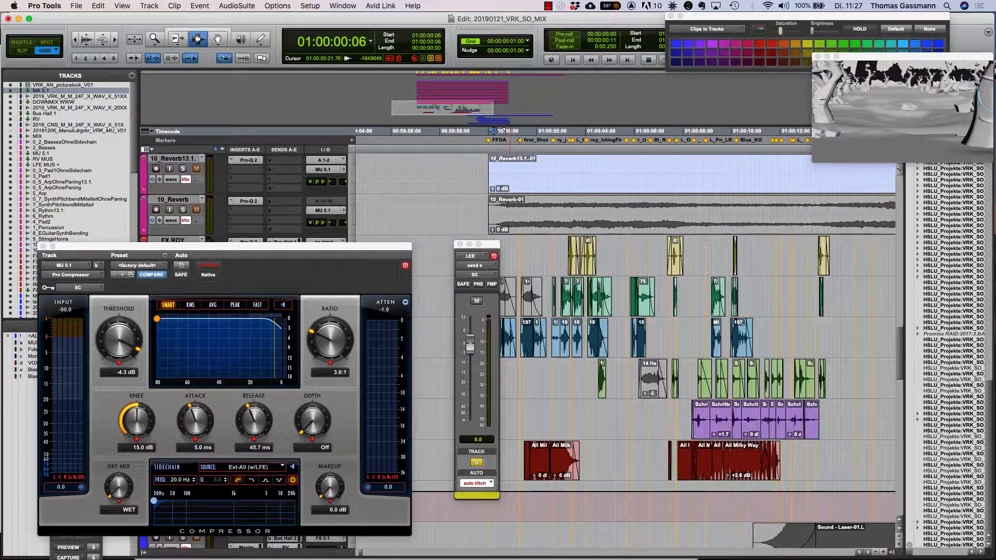
pyautogui.moveTo(375, 247); pyautogui.dragTo(397, 461)
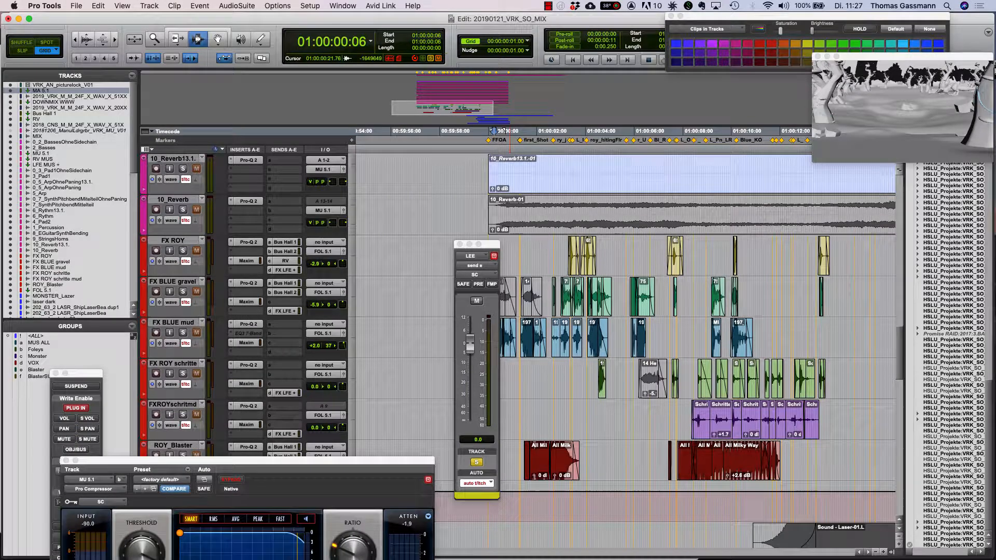
pyautogui.click(477, 463)
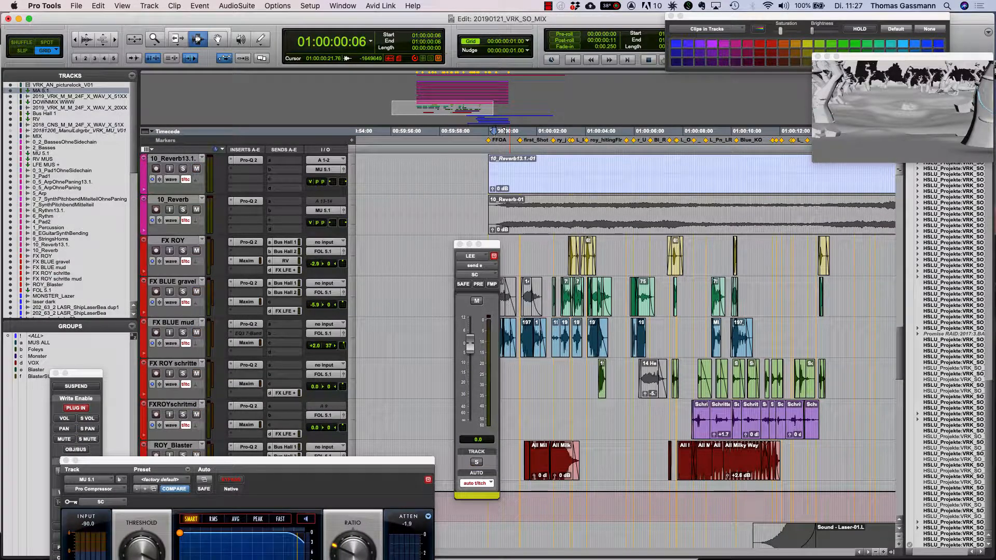
pyautogui.moveTo(397, 461); pyautogui.dragTo(358, 48)
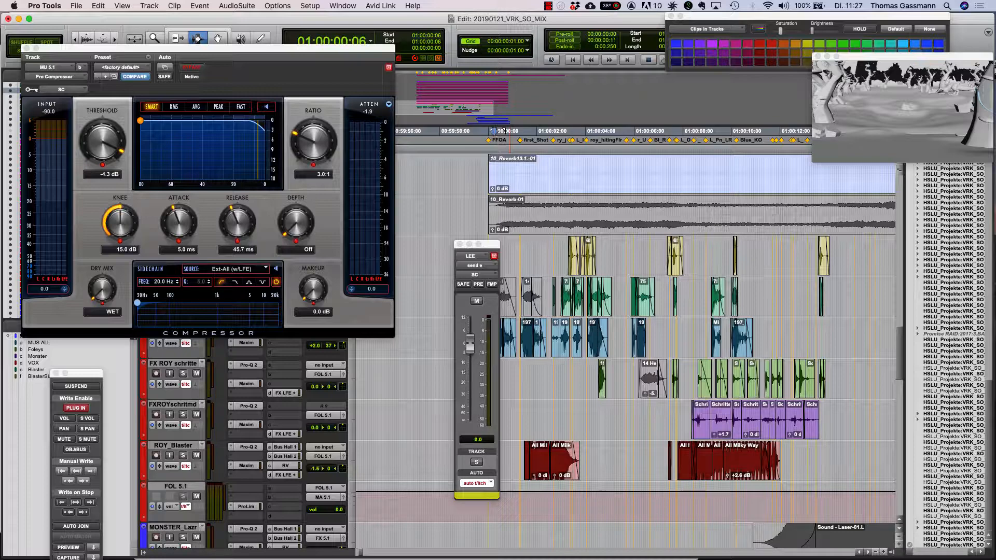
# Step: Play the full mix from the FFOA marker to the end while watching the MU 5.1 compressor's gain reduction
pyautogui.click(490, 169)
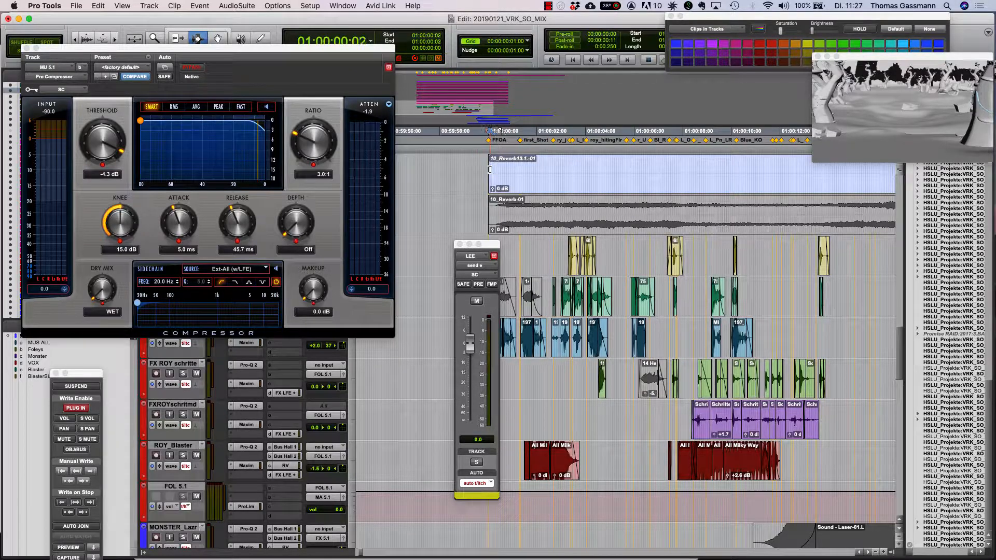
pyautogui.press('space')
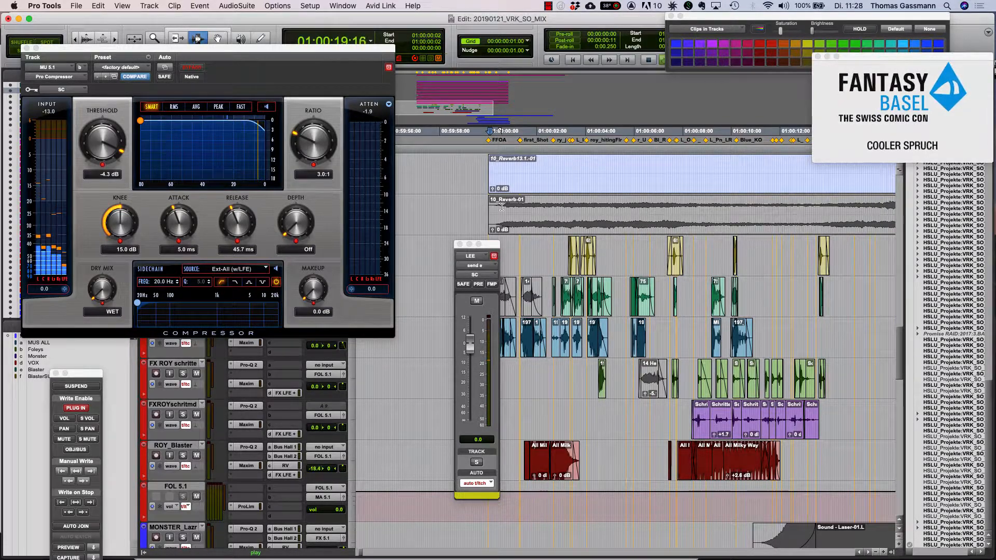
pyautogui.press('space')
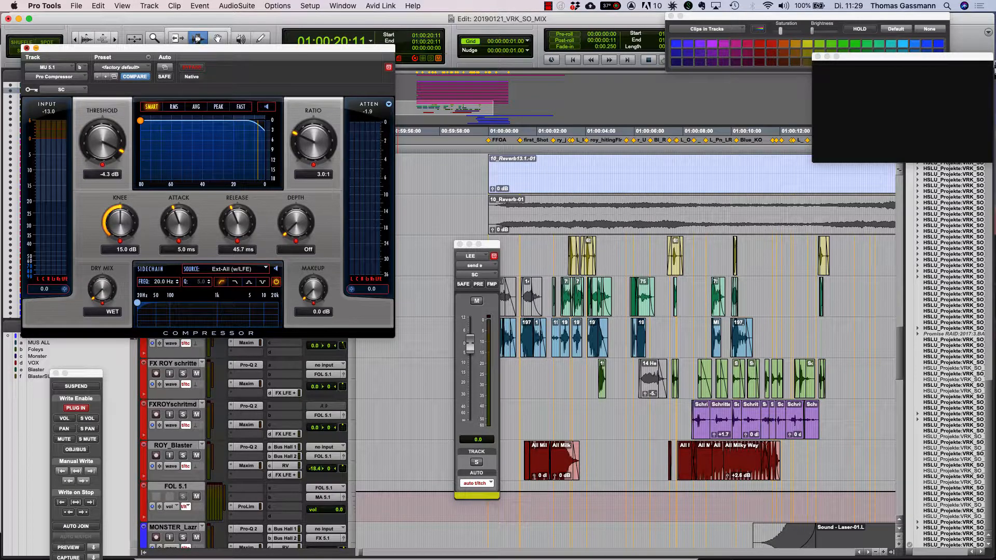
# Step: Replace the MU 5.1 compressor with the enlarged FX 5.1 bus's Pro Compressor, and move the LEE send window clear of the clips
pyautogui.click(27, 47)
pyautogui.scroll(-10, 370, 412)
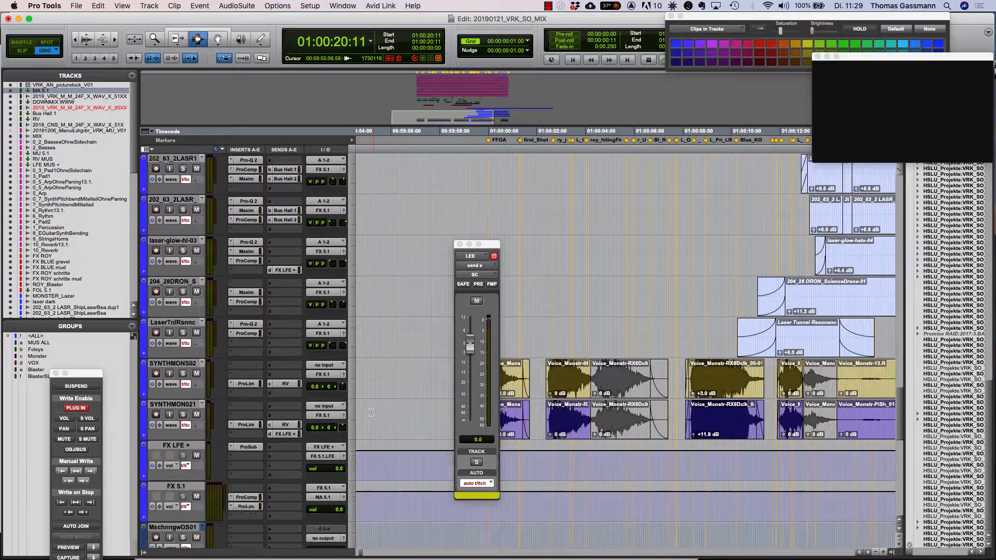
pyautogui.scroll(-4, 371, 412)
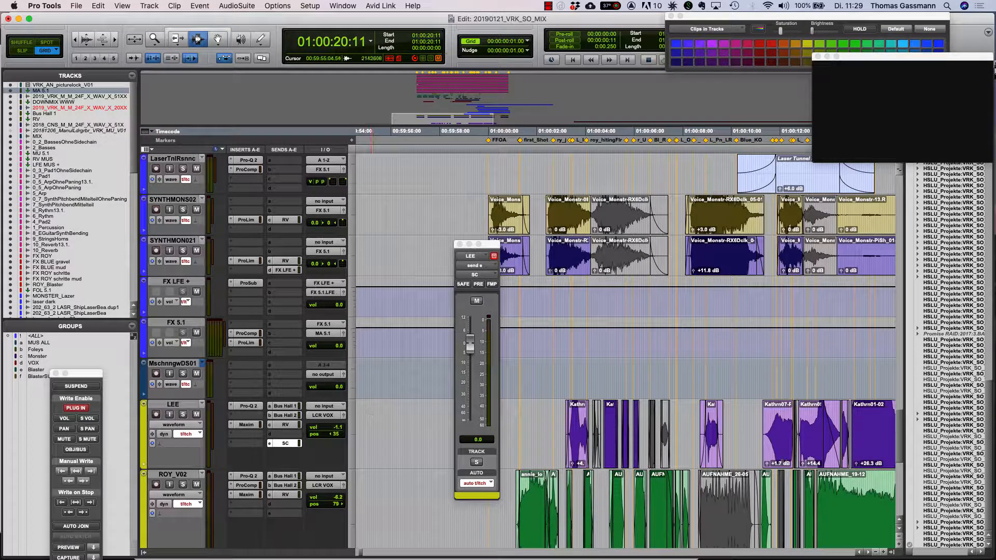
pyautogui.moveTo(202, 359); pyautogui.dragTo(203, 368)
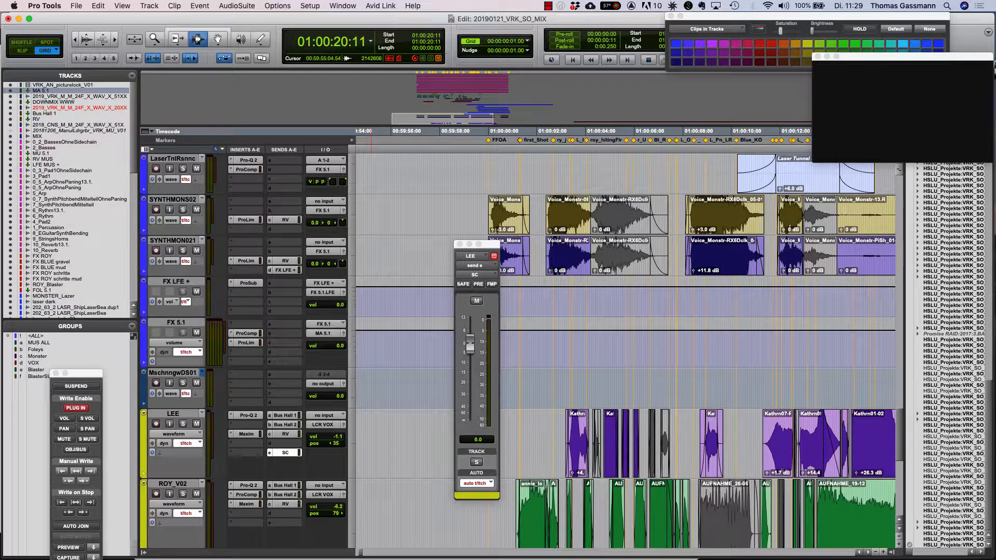
pyautogui.scroll(3, 246, 415)
pyautogui.click(246, 415)
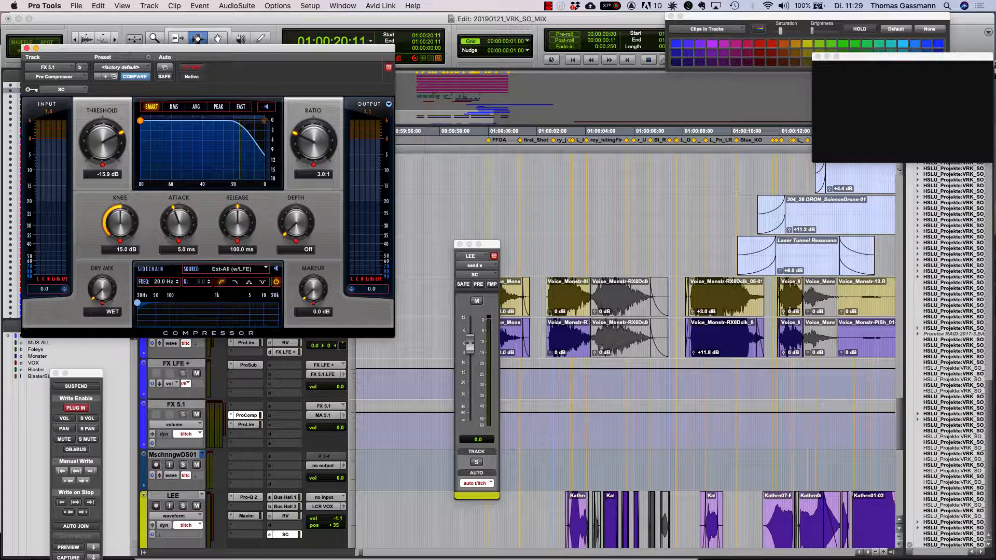
pyautogui.moveTo(489, 244); pyautogui.dragTo(379, 370)
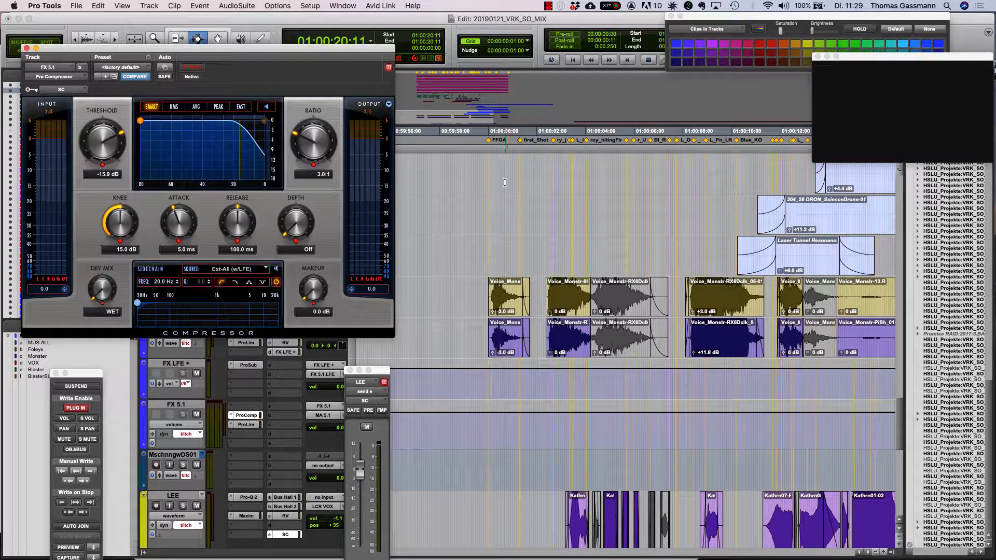
# Step: Switch the FX 5.1 compressor's output meter to attenuation and play the full mix from the FFOA marker, zoomed out to the whole film
pyautogui.click(493, 143)
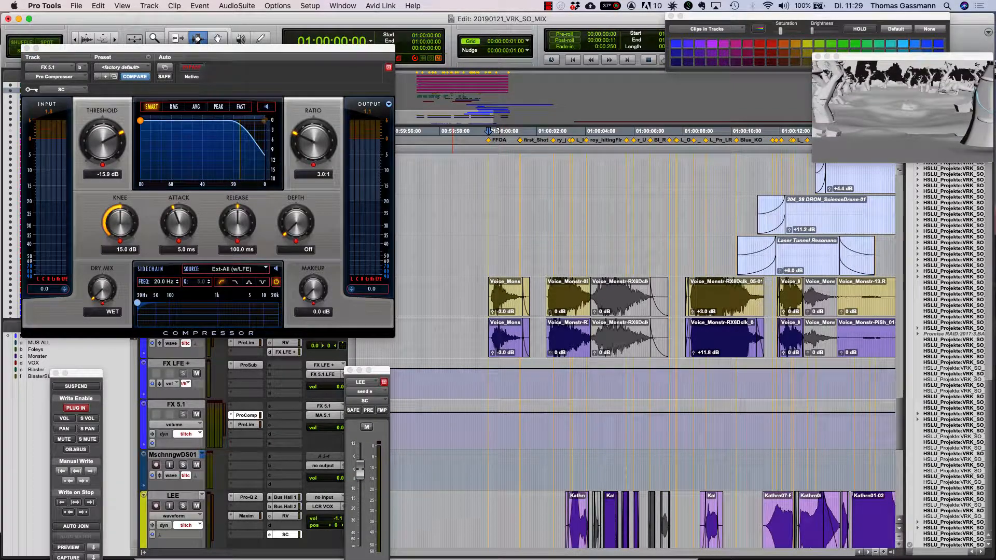
pyautogui.click(389, 105)
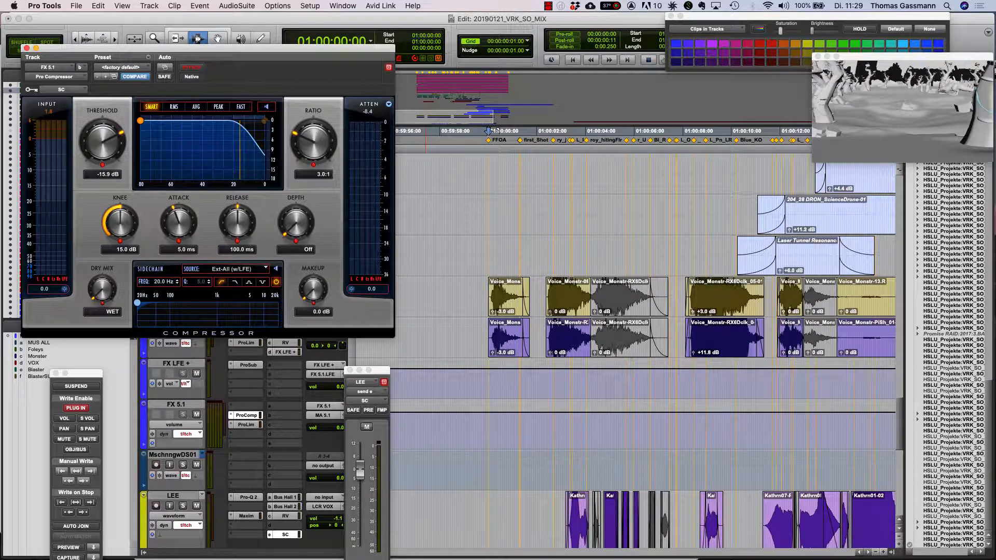
pyautogui.press('space')
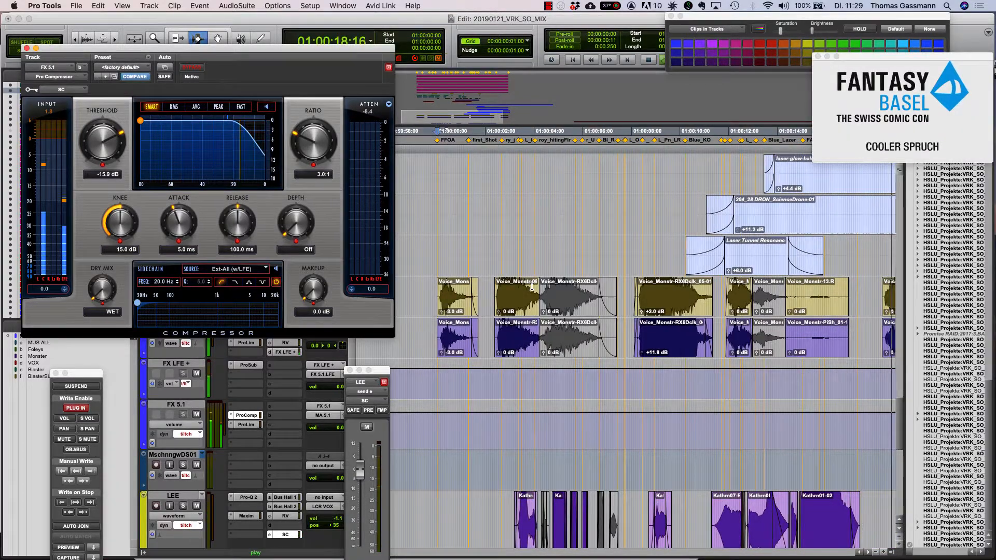
pyautogui.press('super+bracketleft')
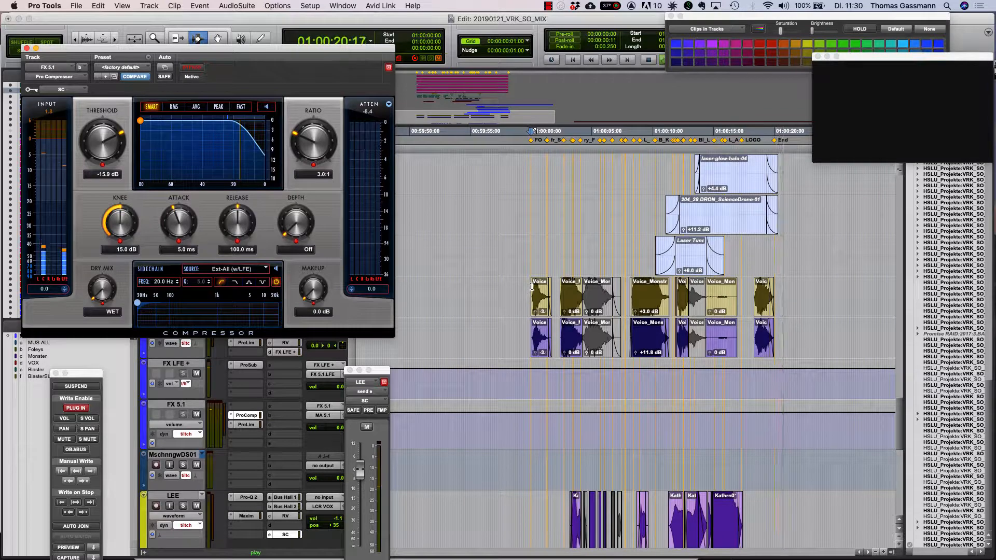
pyautogui.press('space')
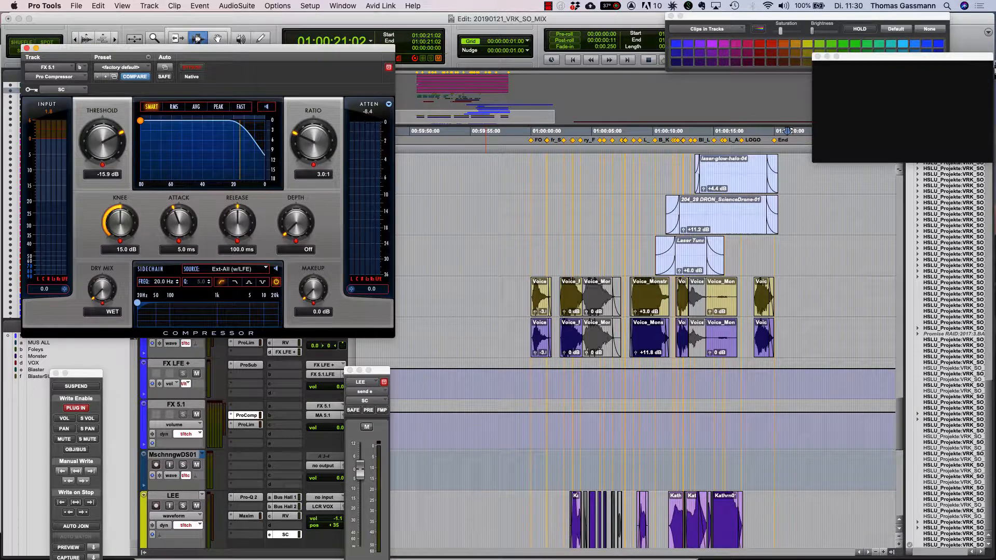
# Step: Close the FX 5.1 compressor, park the LEE send window over the track list and bring the music tracks into view
pyautogui.moveTo(342, 48); pyautogui.dragTo(358, 241)
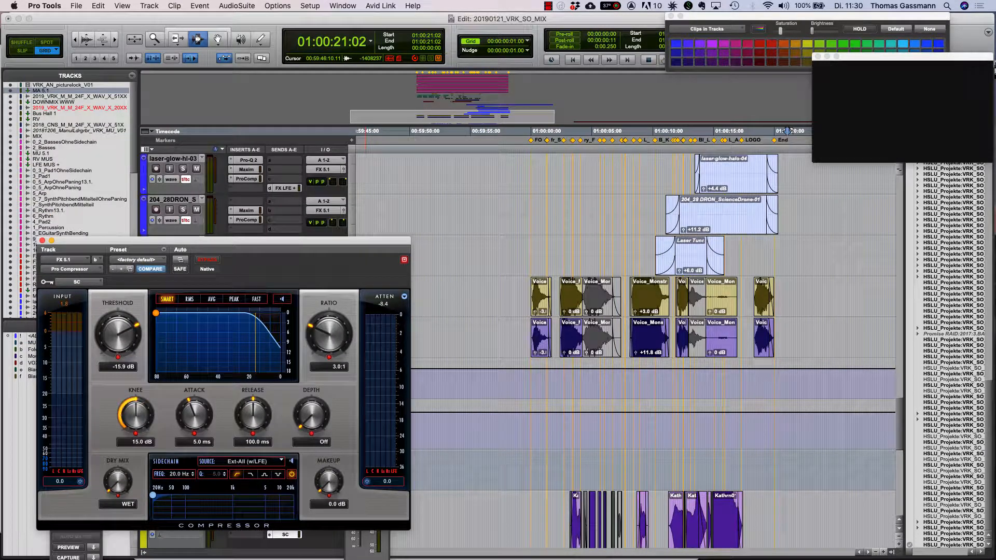
pyautogui.click(42, 240)
pyautogui.scroll(10, 626, 352)
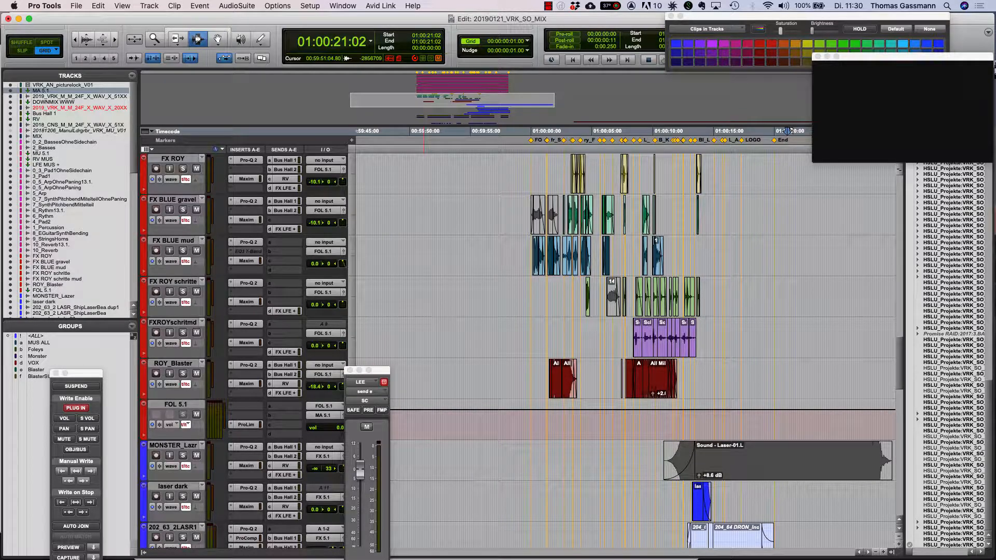
pyautogui.moveTo(373, 370); pyautogui.dragTo(39, 238)
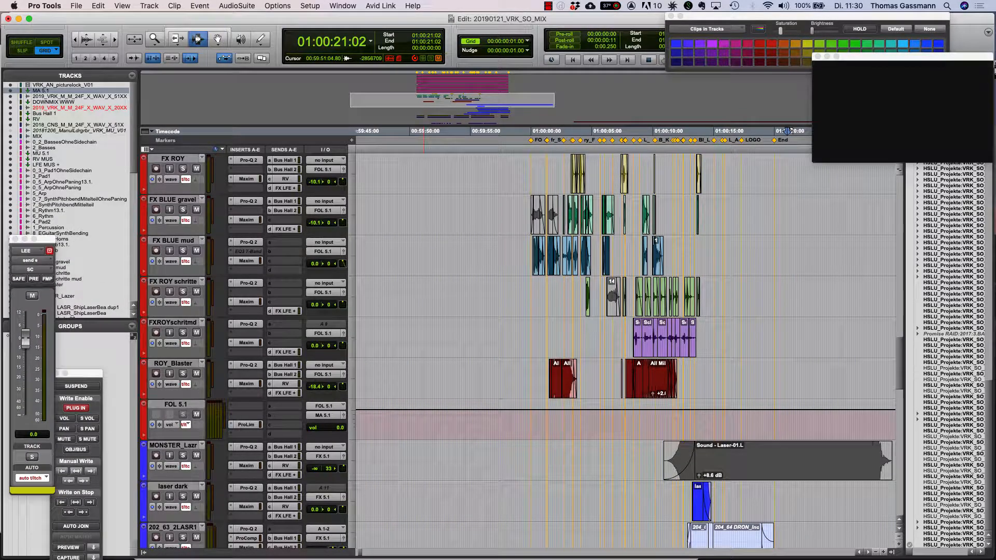
pyautogui.scroll(10, 469, 250)
pyautogui.press('Return')
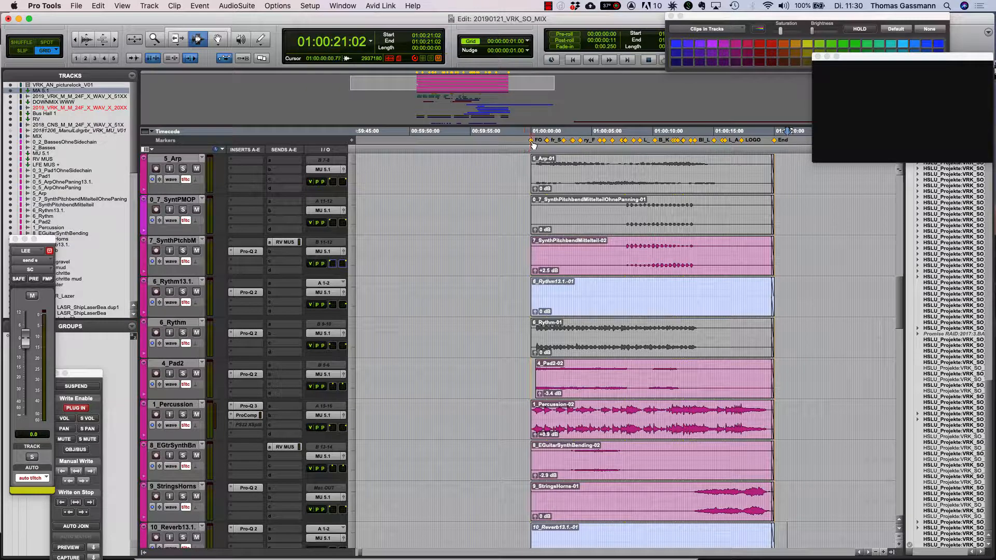